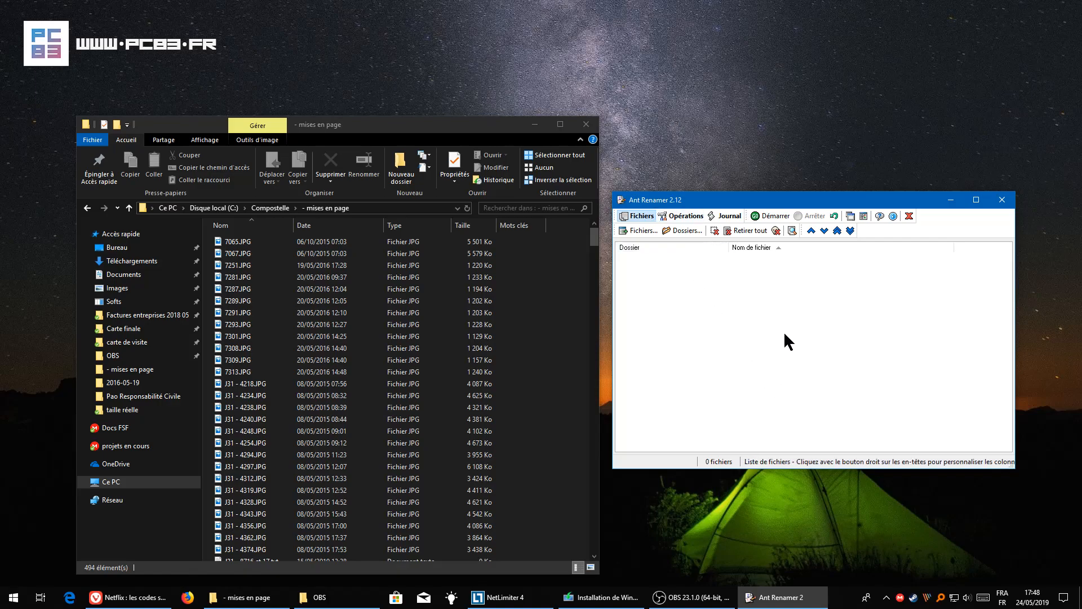
# Open Notepad, write "antp.be" and enlarge the text to 500%
pyautogui.press('super')
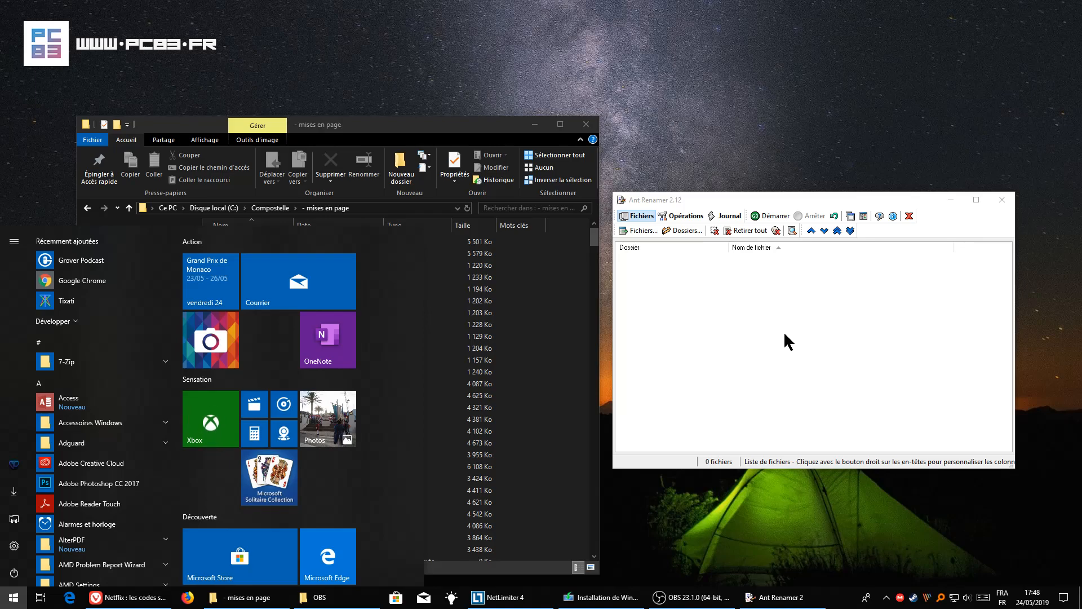
pyautogui.write('note')
pyautogui.press('Return')
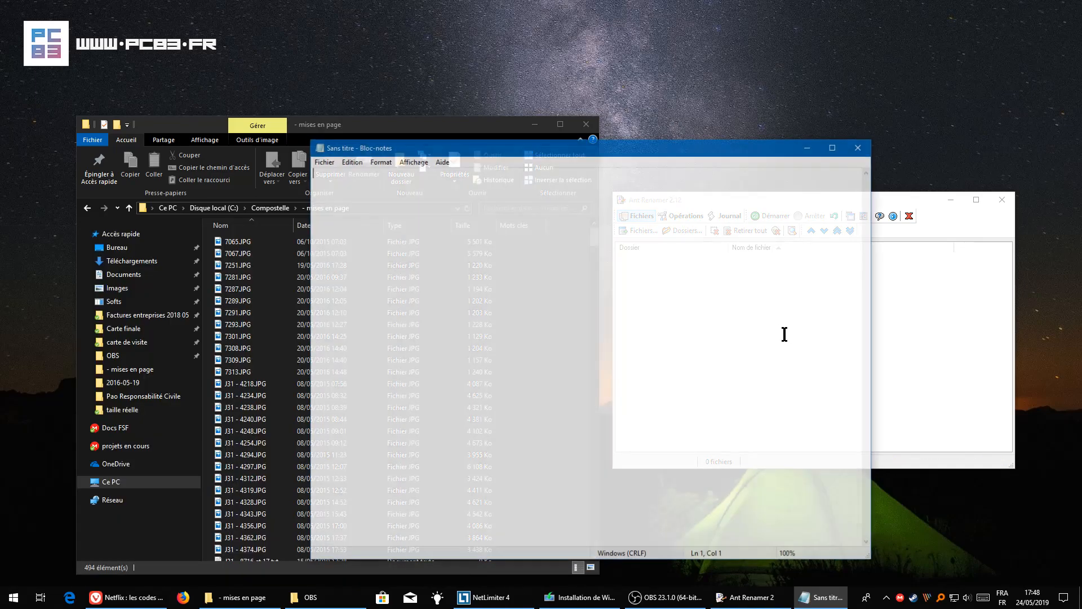
pyautogui.write('an')
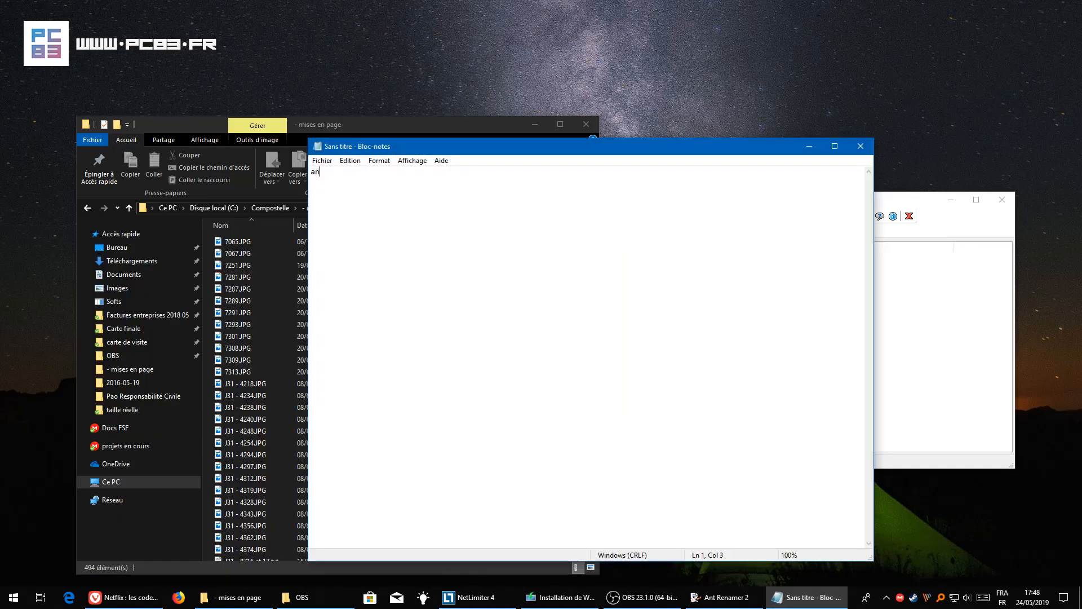
pyautogui.write('tp.be')
pyautogui.scroll(20, 558, 259)
pyautogui.scroll(1, 565, 252)
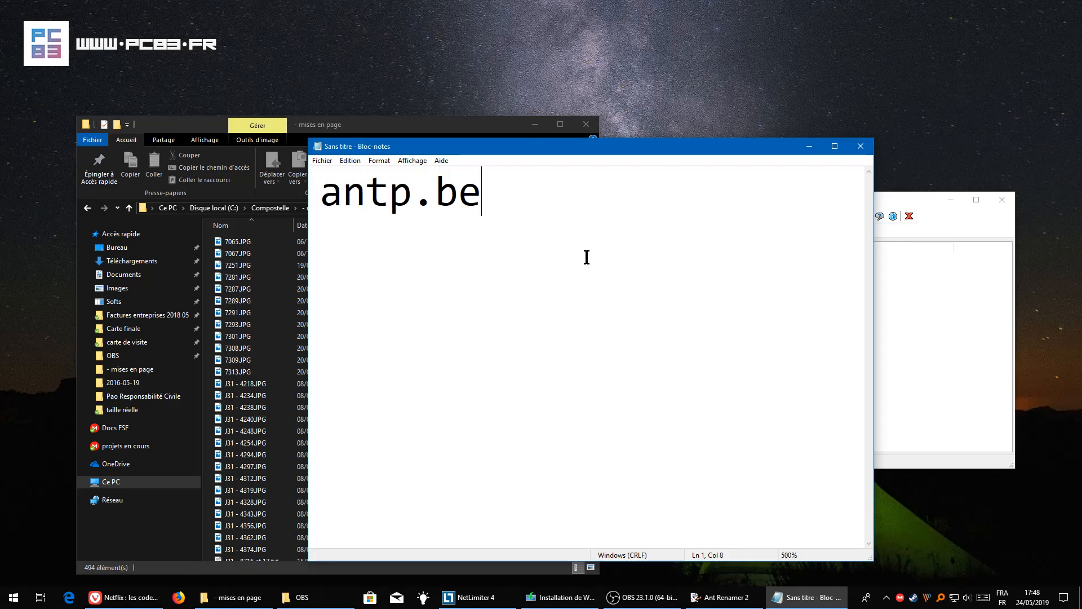
# Close the Notepad note without saving it
pyautogui.doubleClick(330, 192)
pyautogui.click(582, 208)
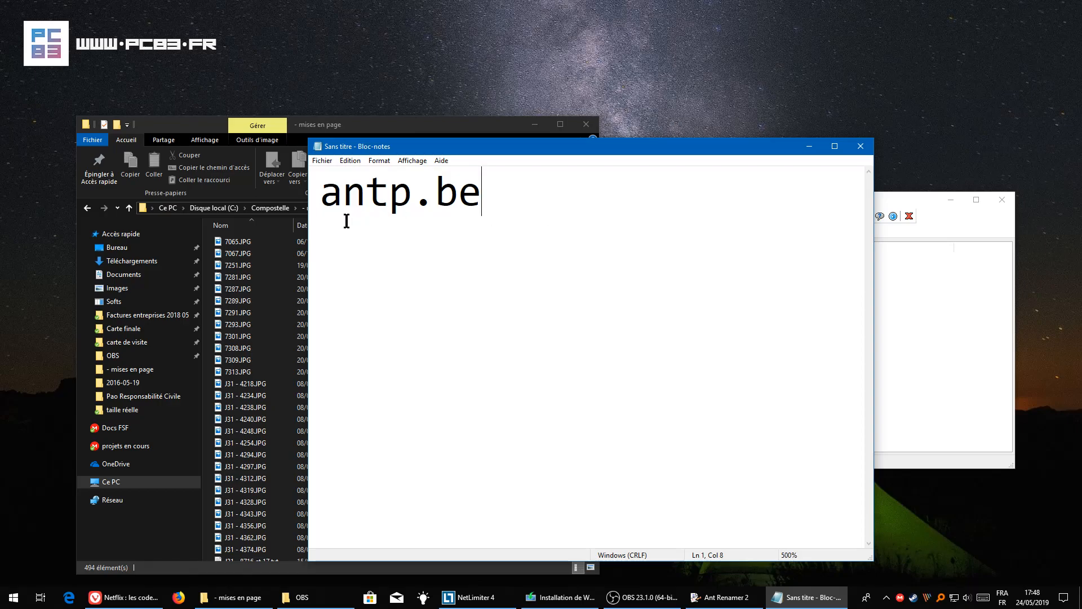
pyautogui.click(859, 147)
pyautogui.click(537, 305)
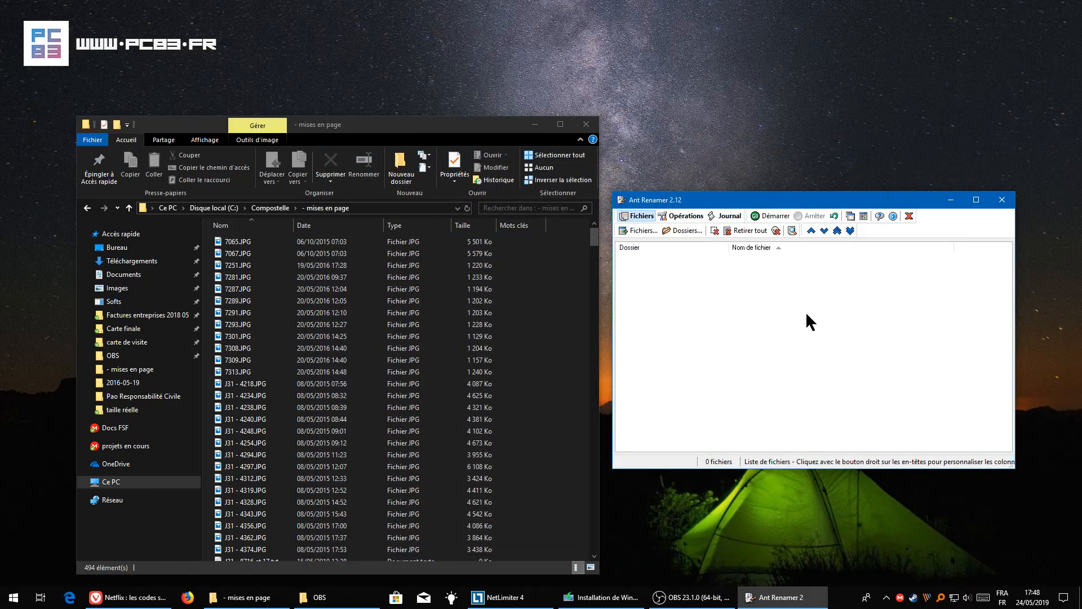
# Add the twelve images from 7065.JPG to 7313.JPG in the "- mises en page" folder to Ant Renamer's file list
pyautogui.moveTo(648, 200); pyautogui.dragTo(668, 226)
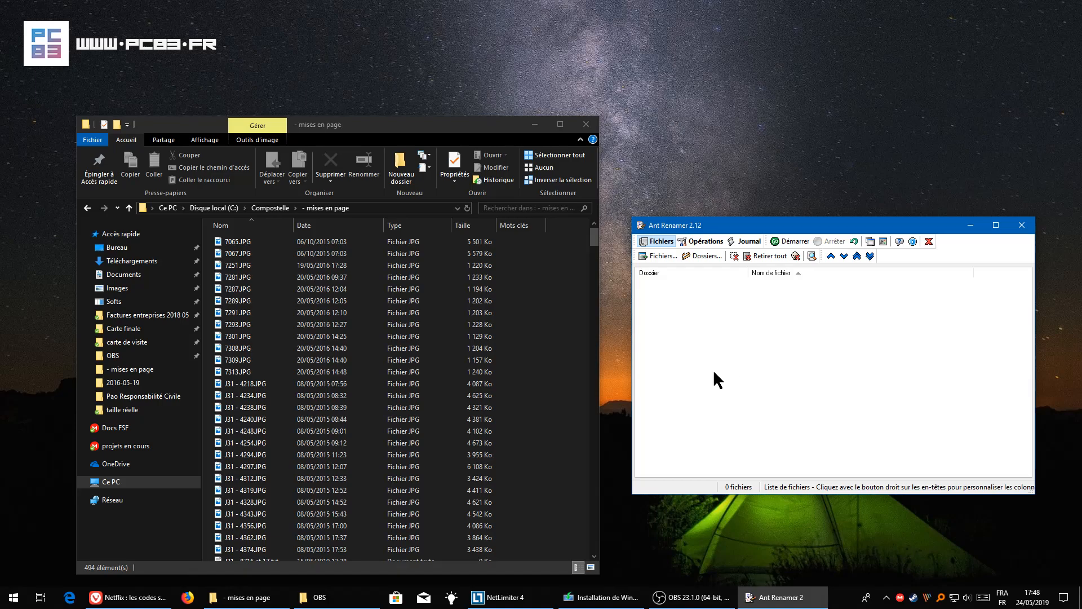
pyautogui.moveTo(557, 236); pyautogui.dragTo(241, 373)
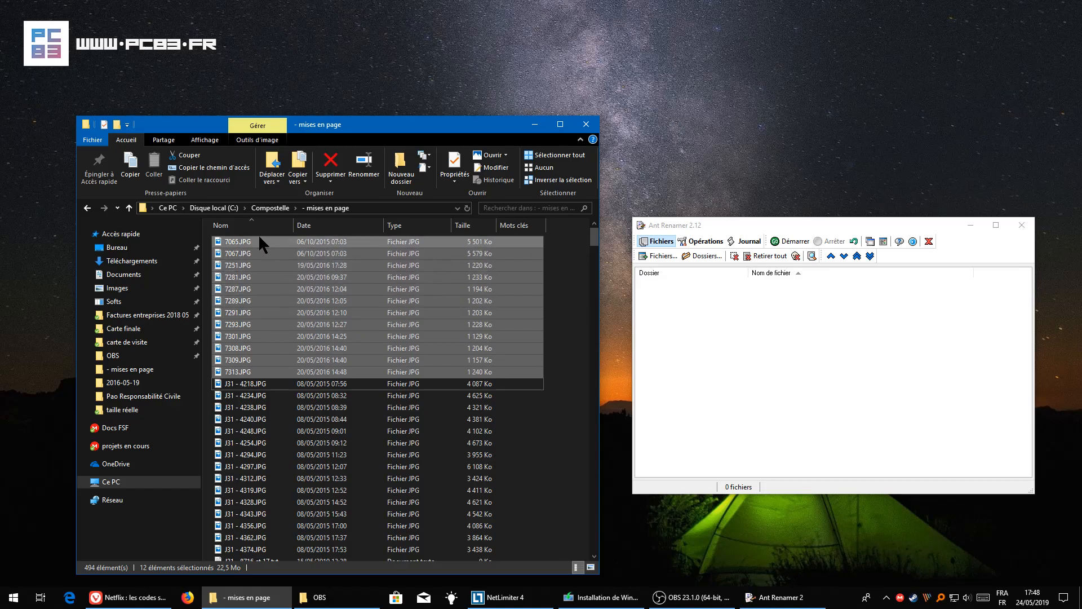
pyautogui.moveTo(248, 286); pyautogui.dragTo(743, 340)
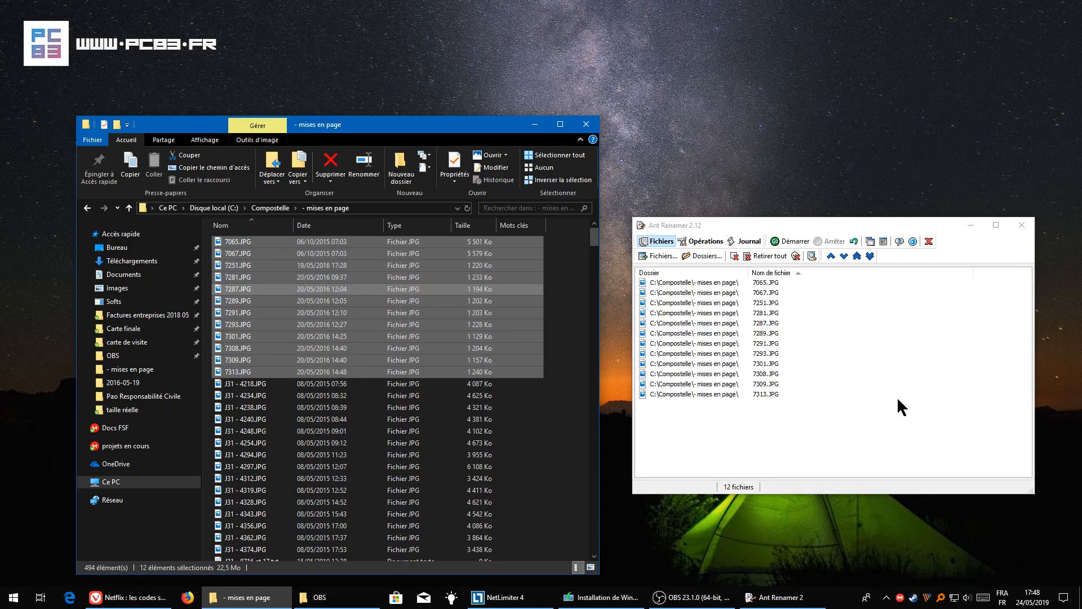
pyautogui.click(730, 313)
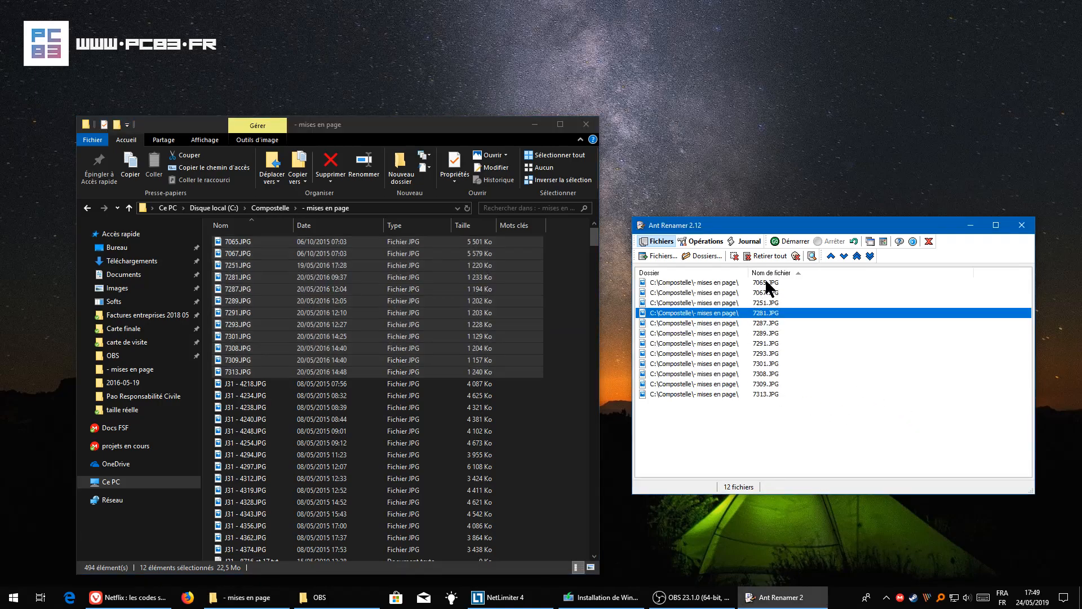
pyautogui.click(771, 414)
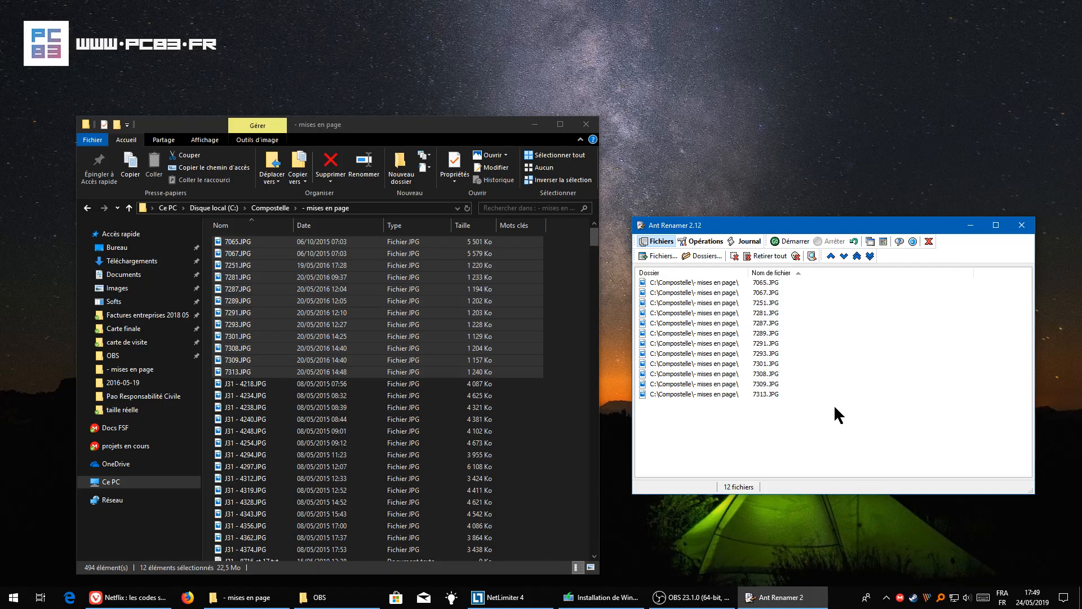
# Choose the string insertion operation (Insertion de chaîne) for the listed files
pyautogui.click(703, 243)
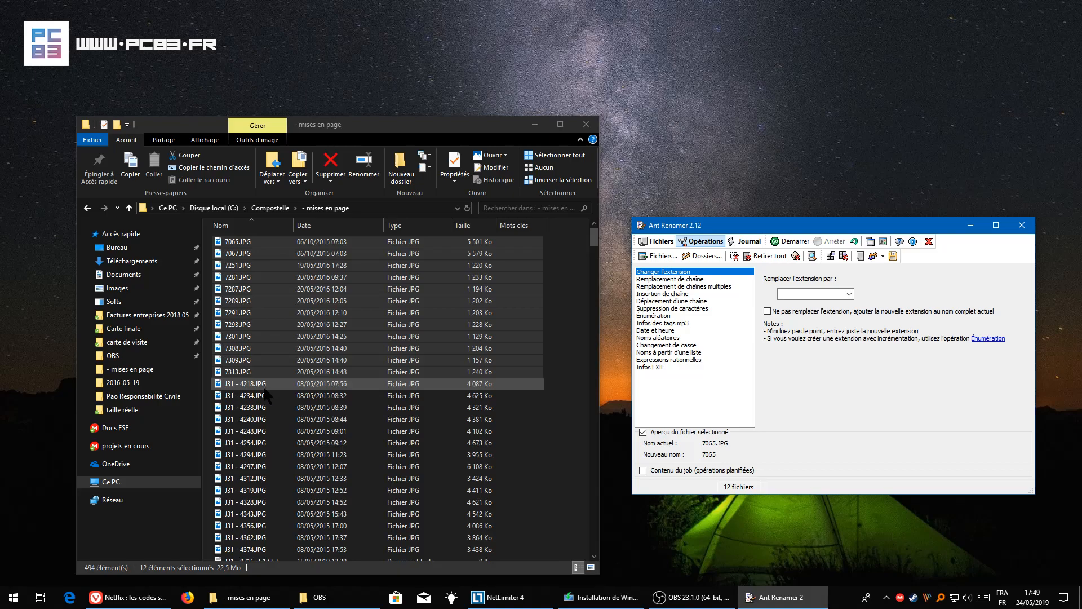
pyautogui.click(593, 232)
pyautogui.moveTo(593, 233)
pyautogui.mouseDown()
pyautogui.moveTo(594, 542)
pyautogui.moveTo(593, 226)
pyautogui.mouseUp()
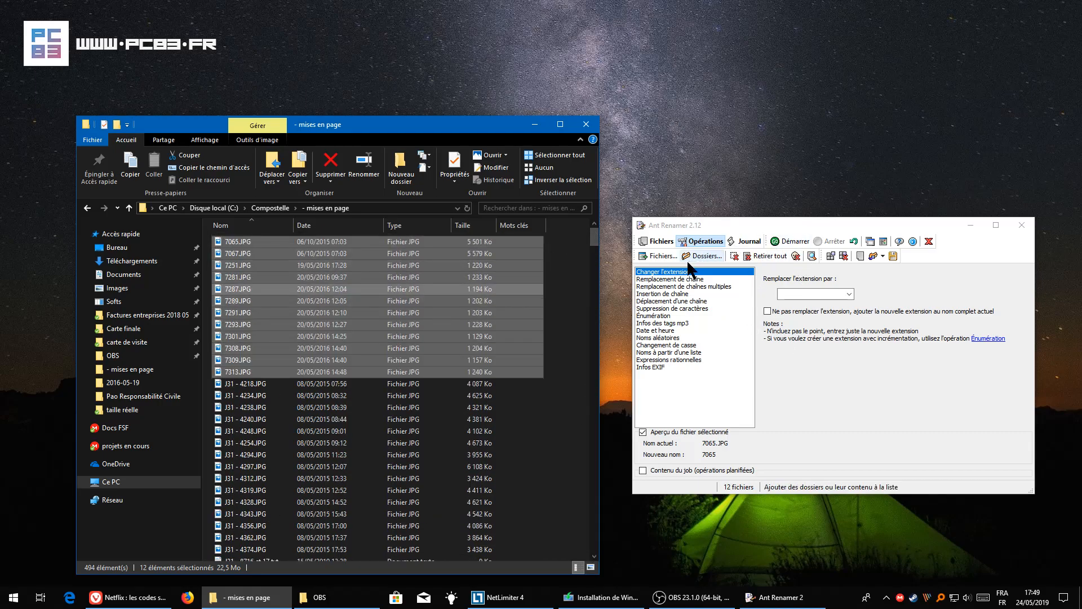
pyautogui.click(664, 293)
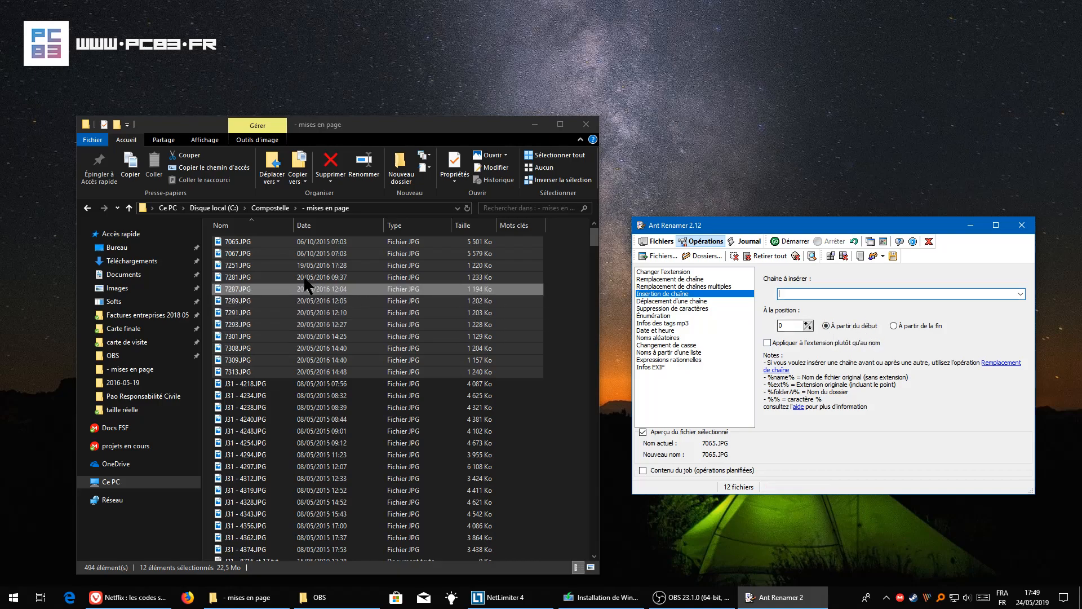
pyautogui.click(910, 326)
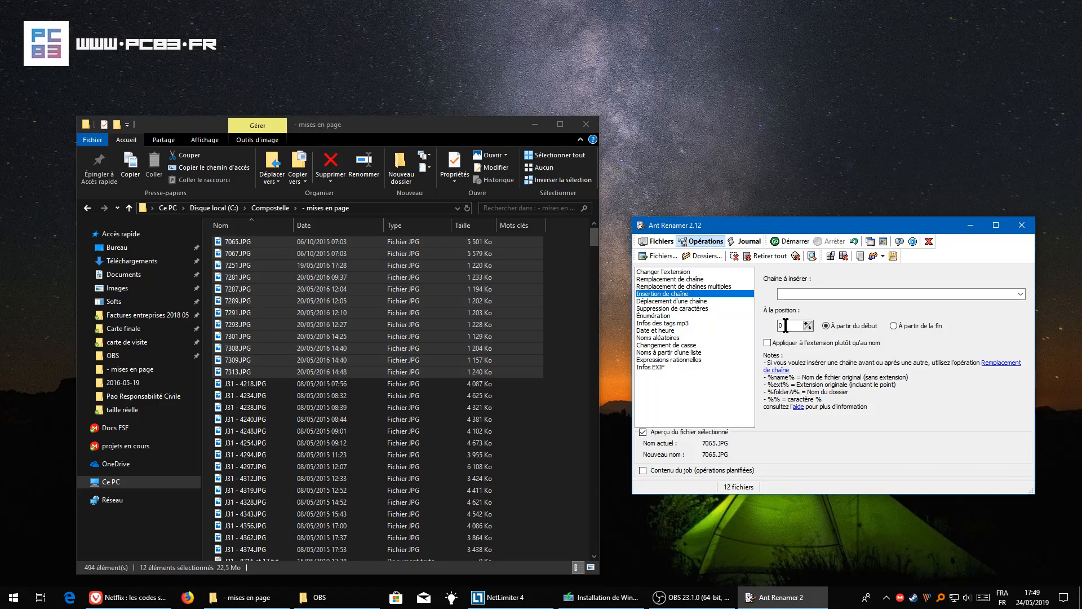
# Try "YYY" as the string to insert, and replace it with "---"
pyautogui.click(804, 293)
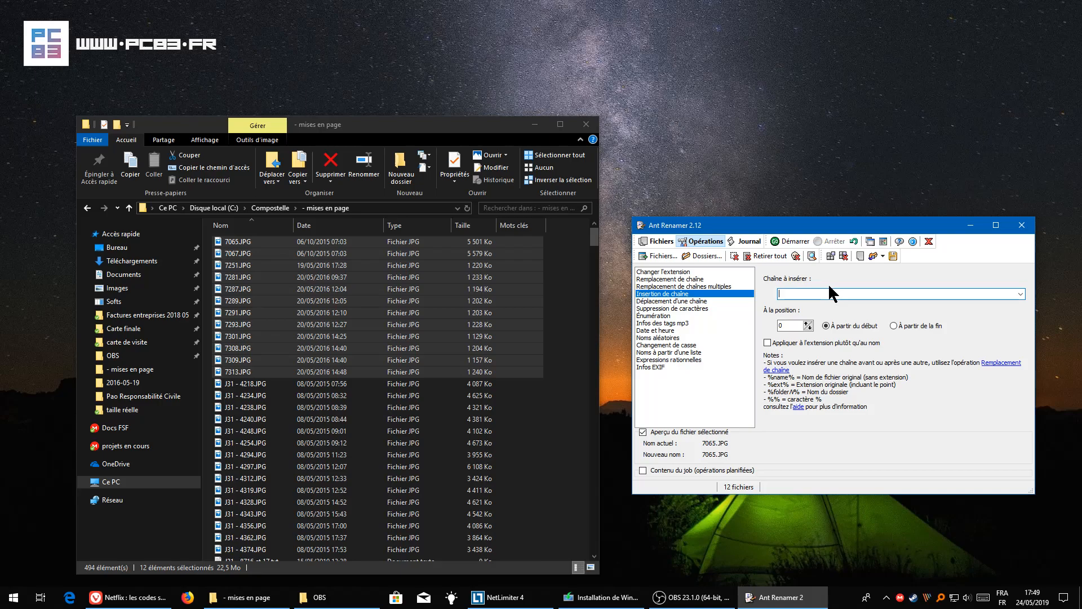
pyautogui.write('YYY')
pyautogui.press('BackSpace')
pyautogui.press('BackSpace')
pyautogui.press('BackSpace')
pyautogui.write('---')
# Try other insertion positions and counting from the end of the name, and return to position 0 from the start
pyautogui.click(808, 323)
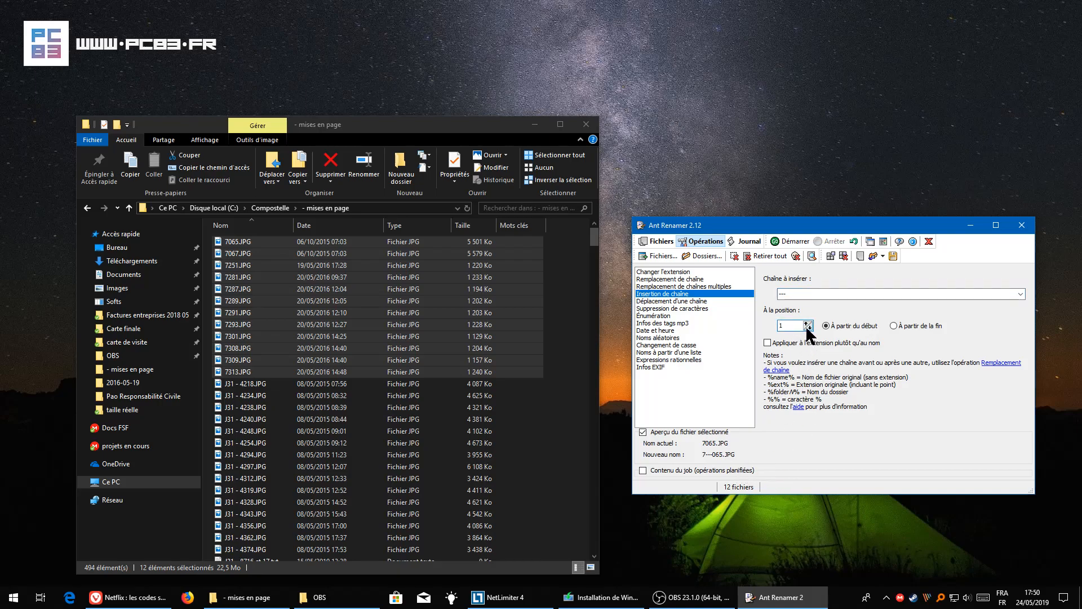
pyautogui.click(809, 323)
pyautogui.click(806, 323)
pyautogui.click(910, 331)
pyautogui.click(810, 328)
pyautogui.click(810, 327)
pyautogui.click(840, 327)
# Set the inserted string to "J51 - " and run the renaming on the listed files
pyautogui.click(834, 294)
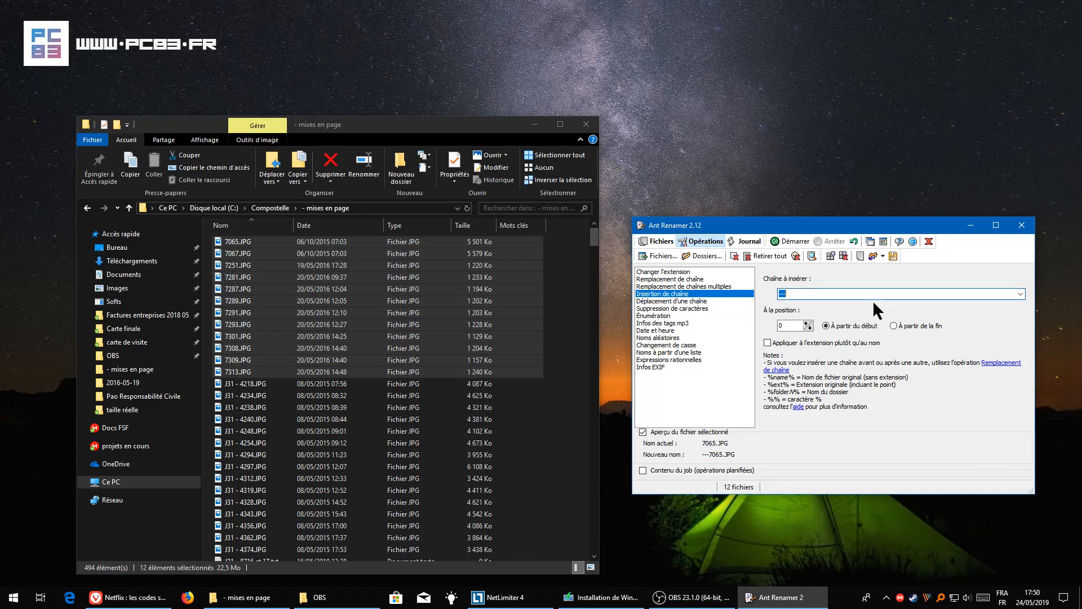
pyautogui.write('J51 -')
pyautogui.click(791, 244)
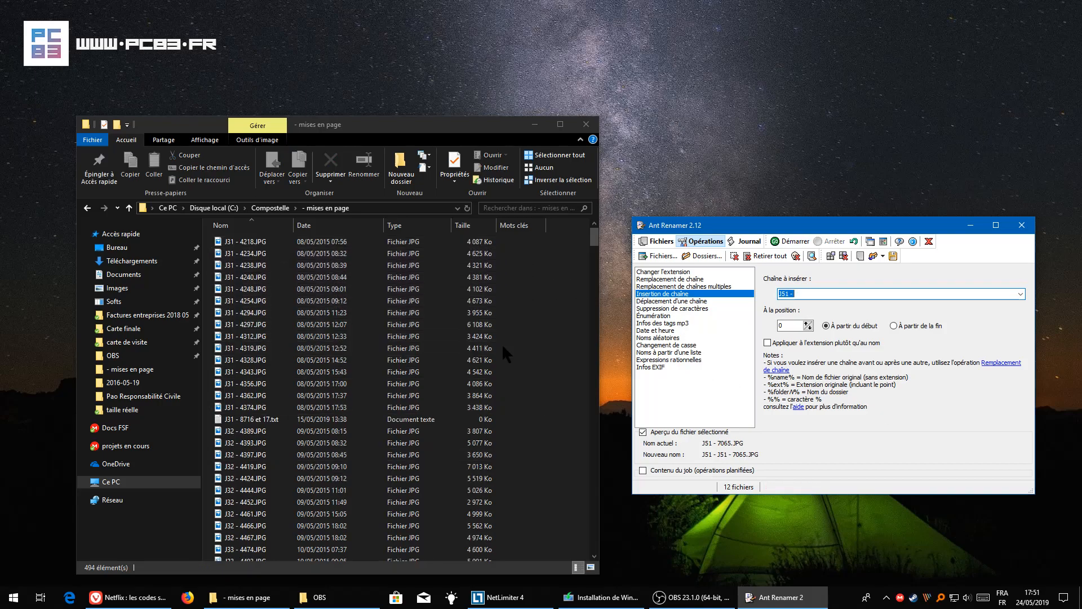
# Check the renamed J51 images at the end of the folder and in Ant Renamer's file list
pyautogui.click(593, 231)
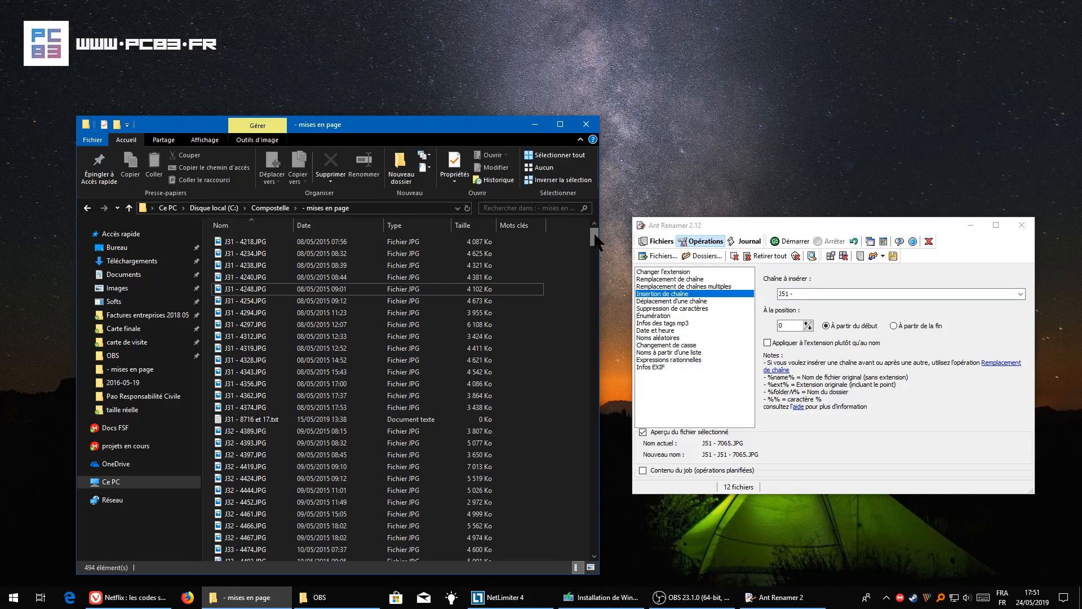
pyautogui.moveTo(594, 231); pyautogui.dragTo(594, 541)
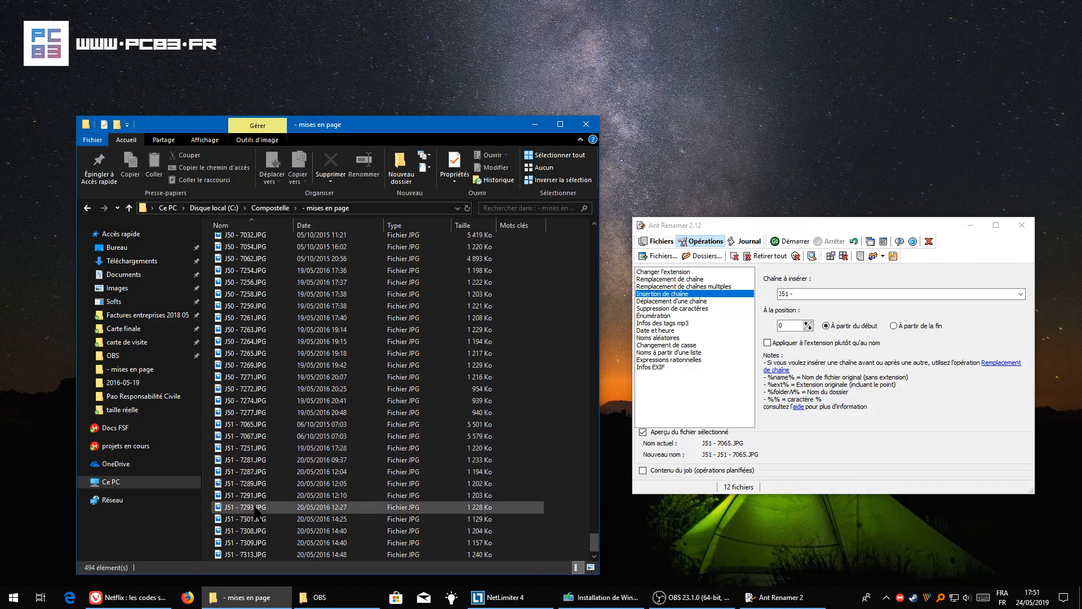
pyautogui.click(658, 240)
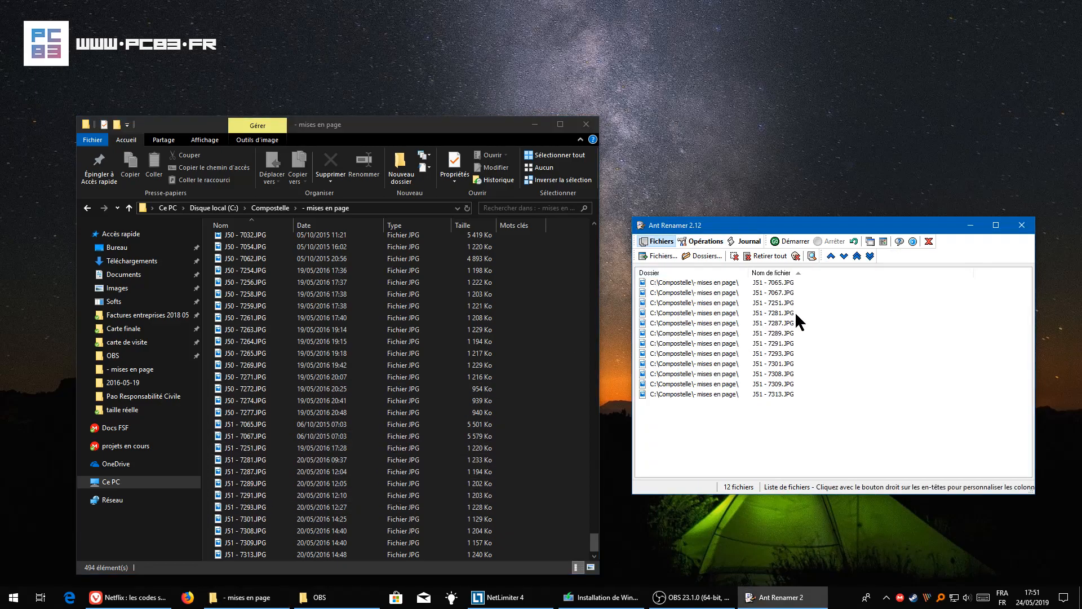
pyautogui.click(774, 281)
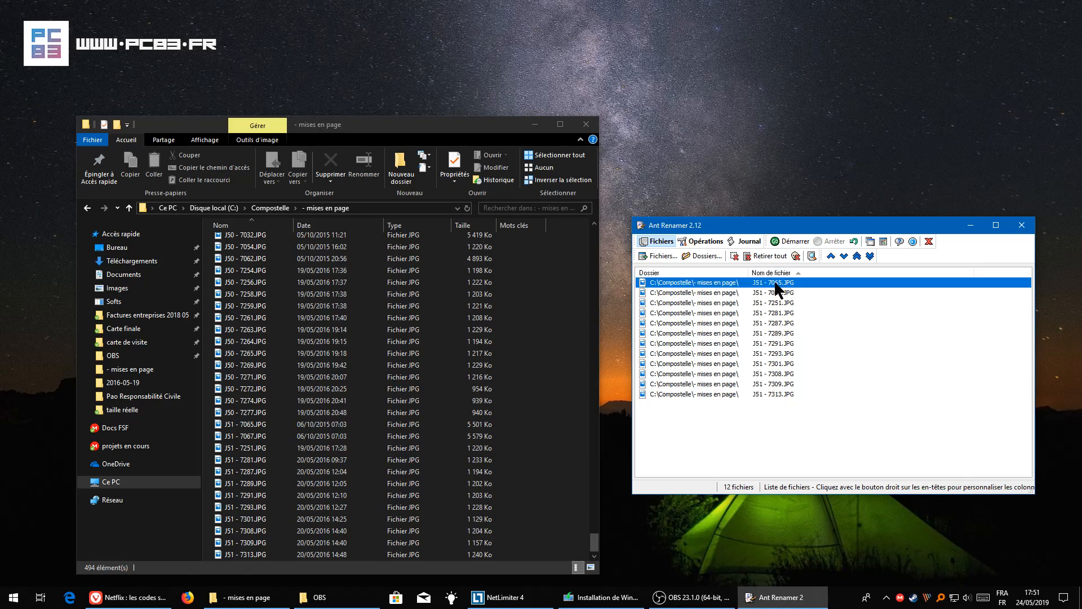
pyautogui.click(775, 394)
pyautogui.click(806, 409)
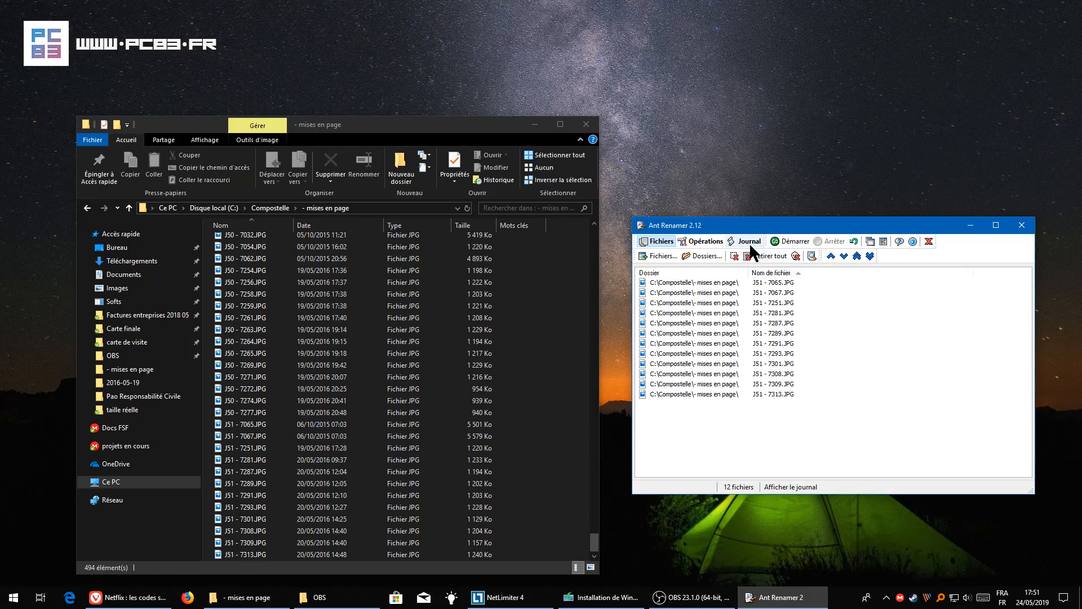
# Replace "J51" with "J52" in the file names using string replacement (Remplacement de chaîne), and run the renaming
pyautogui.click(703, 241)
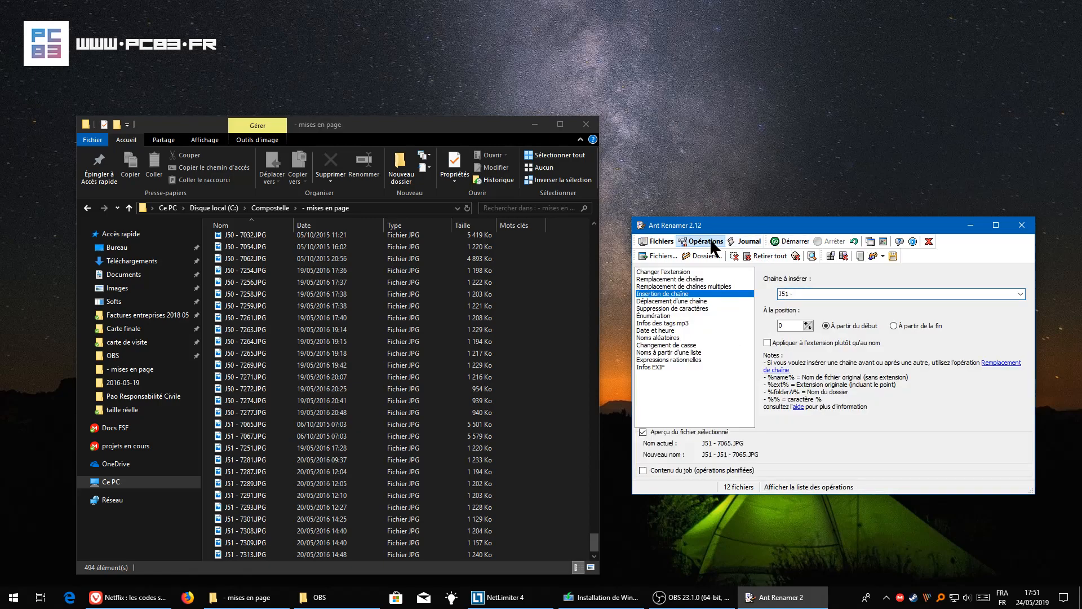
pyautogui.click(682, 279)
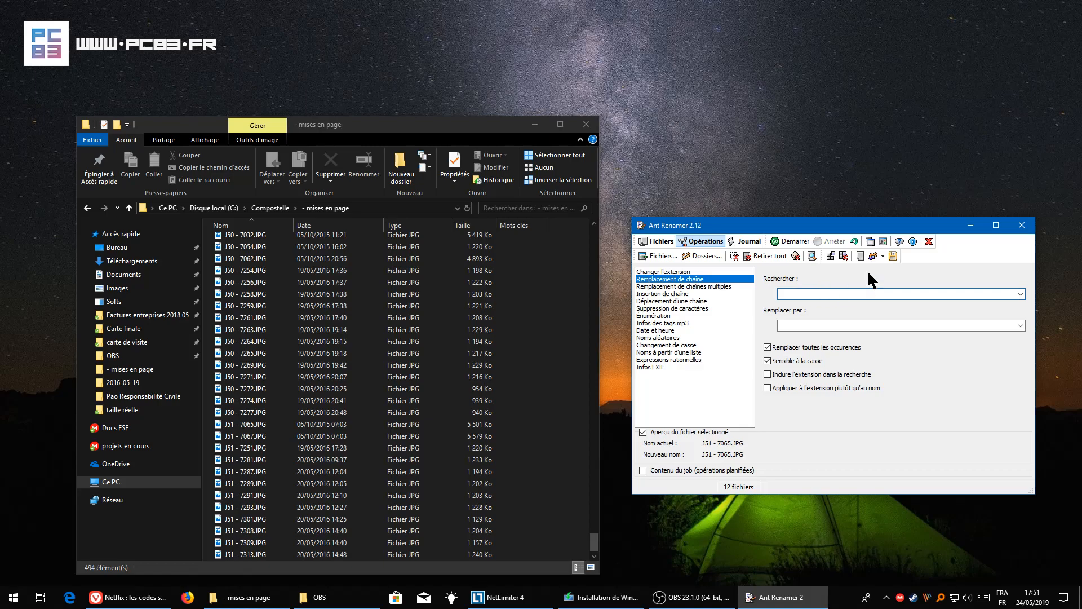
pyautogui.write('J51')
pyautogui.press('Tab')
pyautogui.write('J52')
pyautogui.click(790, 242)
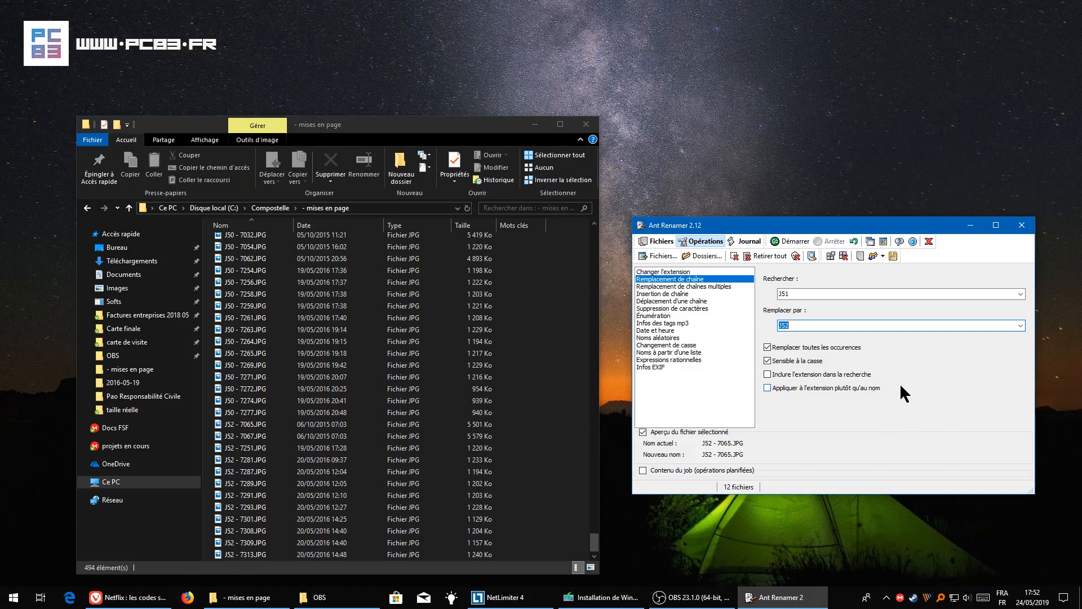
# Choose the character deletion operation (Suppression de caractères) for the listed files
pyautogui.click(671, 307)
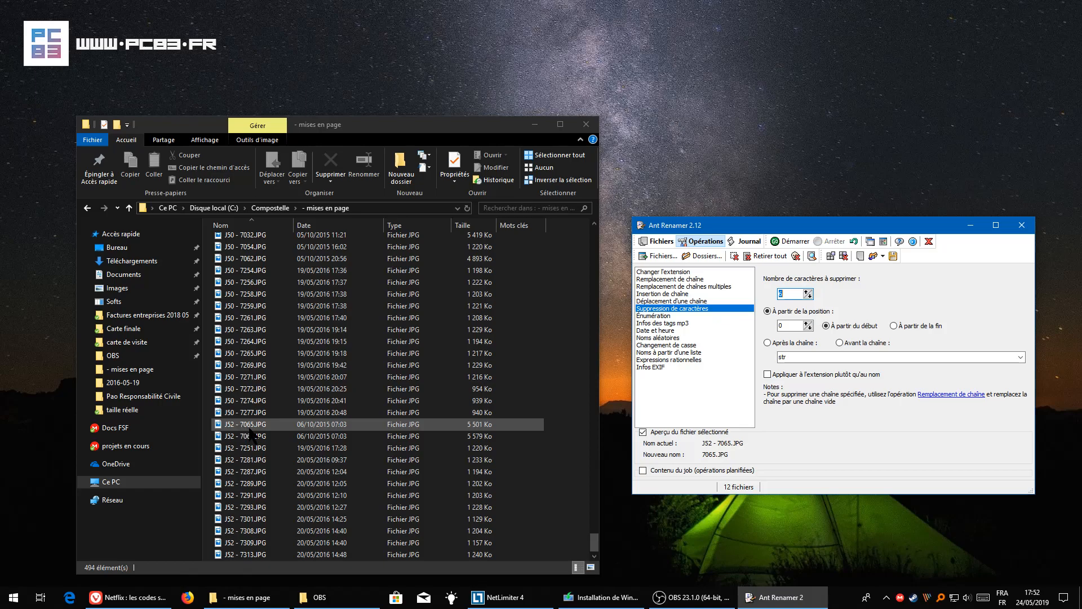
pyautogui.click(657, 240)
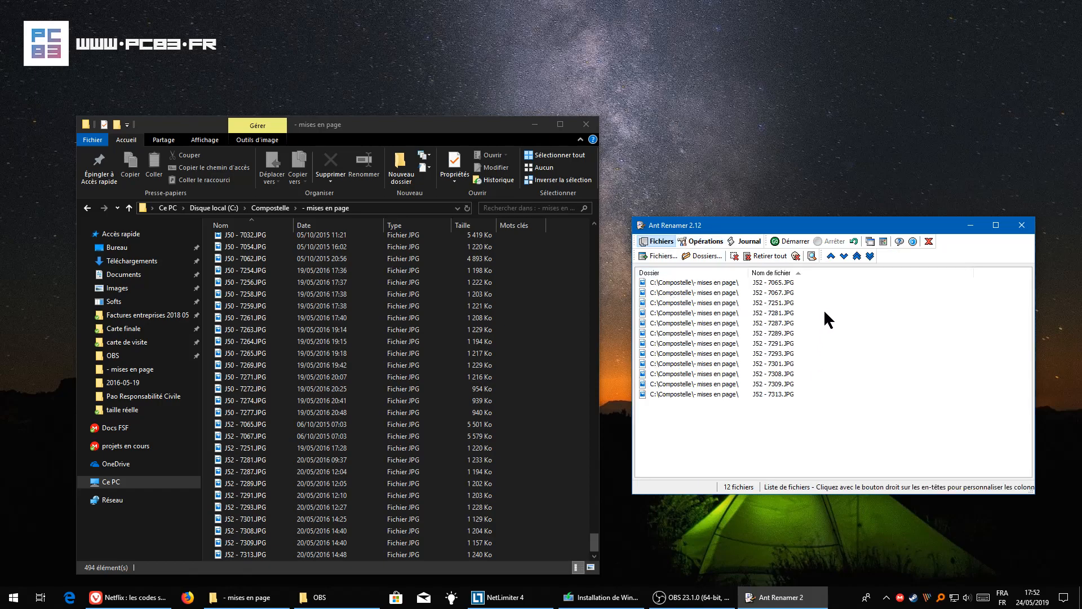
pyautogui.click(700, 241)
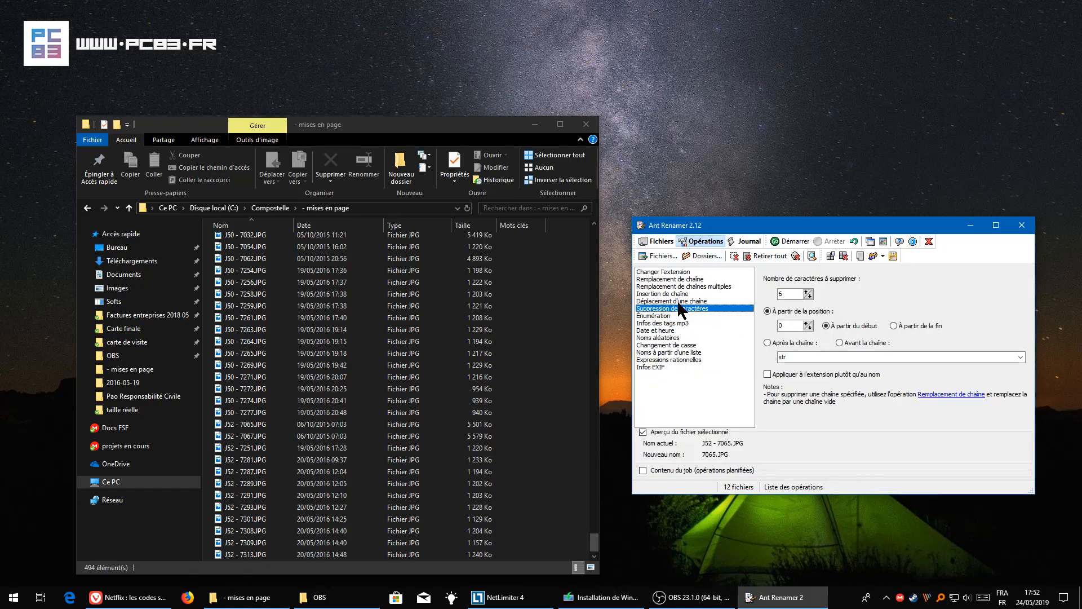
pyautogui.press('Tab')
pyautogui.press('Down')
pyautogui.press('Down')
pyautogui.press('Down')
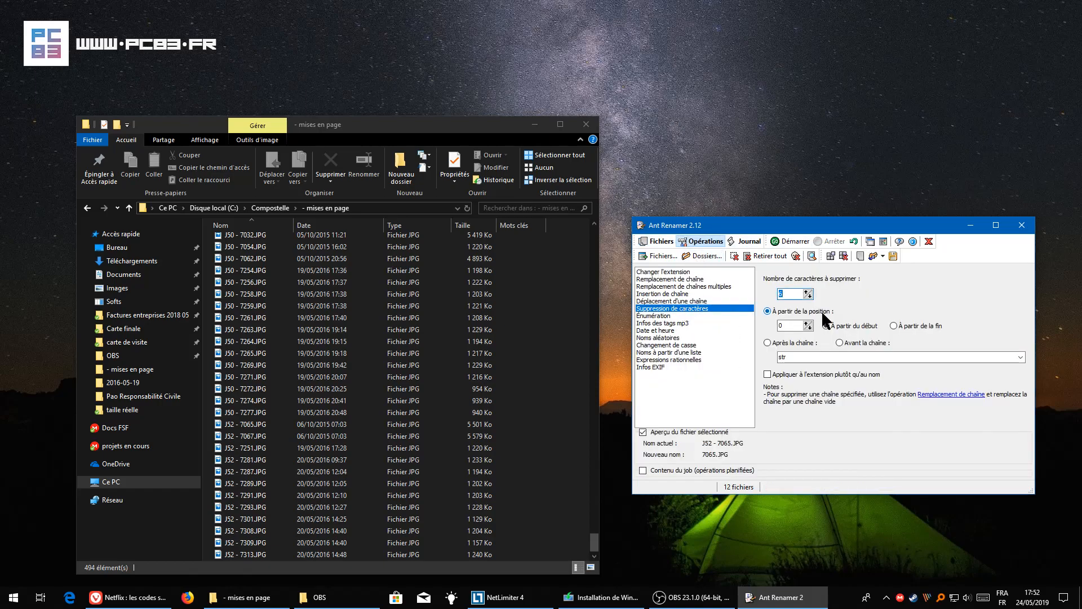
# Try deleting characters from the end of the names with various character counts, ending at 1
pyautogui.click(809, 296)
pyautogui.click(809, 296)
pyautogui.click(894, 325)
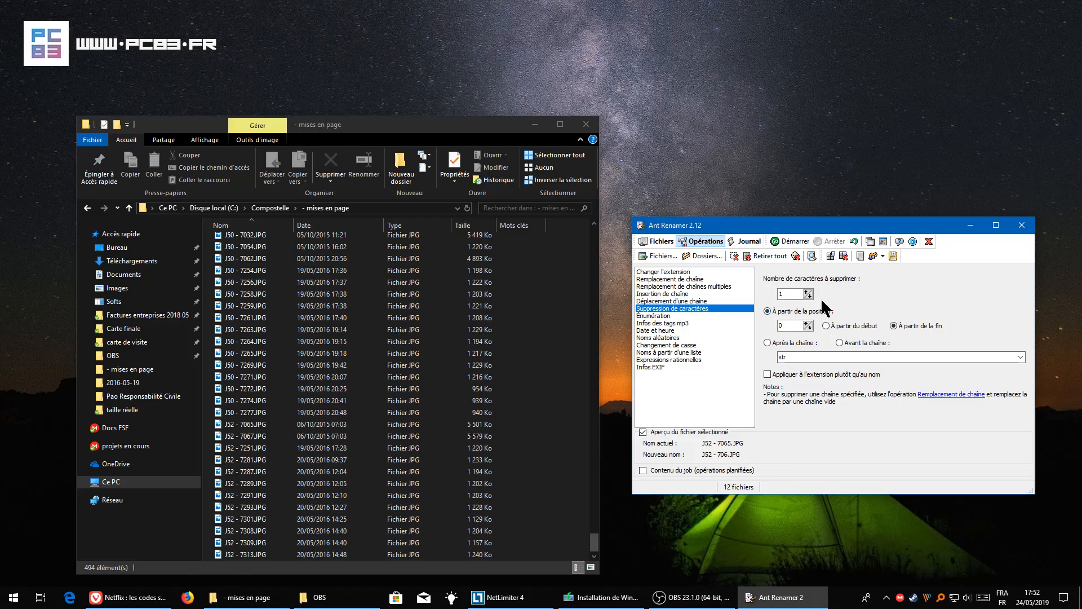
pyautogui.click(808, 291)
pyautogui.click(808, 292)
pyautogui.click(808, 292)
pyautogui.click(809, 297)
pyautogui.click(809, 296)
pyautogui.click(809, 297)
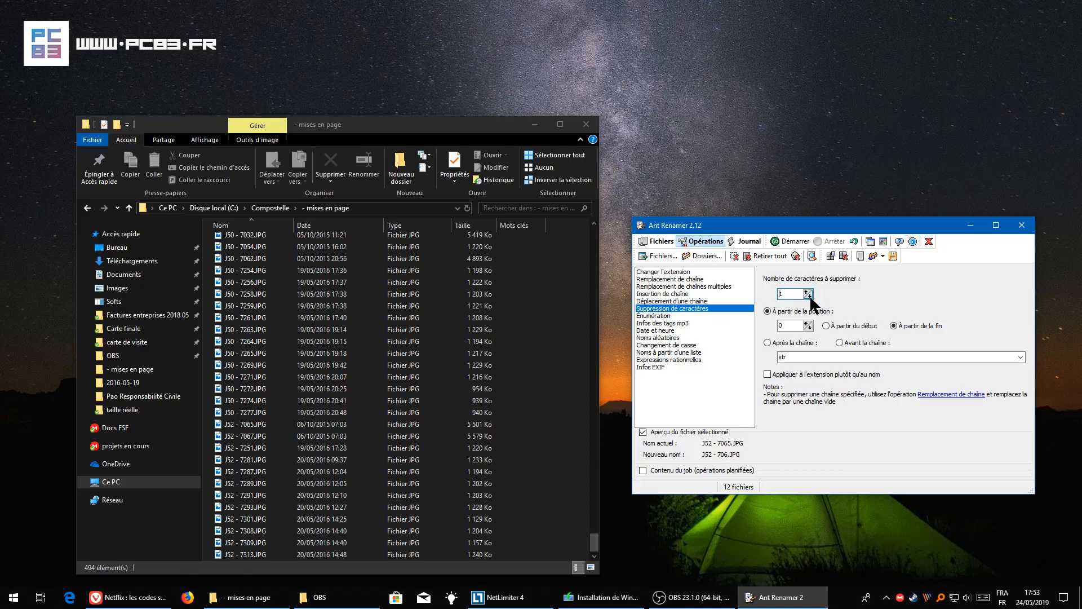
# Delete 6 characters from the start of the file names, run the renaming and check the files in the folder
pyautogui.click(829, 327)
pyautogui.click(810, 291)
pyautogui.click(810, 291)
pyautogui.click(810, 291)
pyautogui.click(807, 291)
pyautogui.click(807, 292)
pyautogui.click(806, 291)
pyautogui.click(808, 296)
pyautogui.click(791, 242)
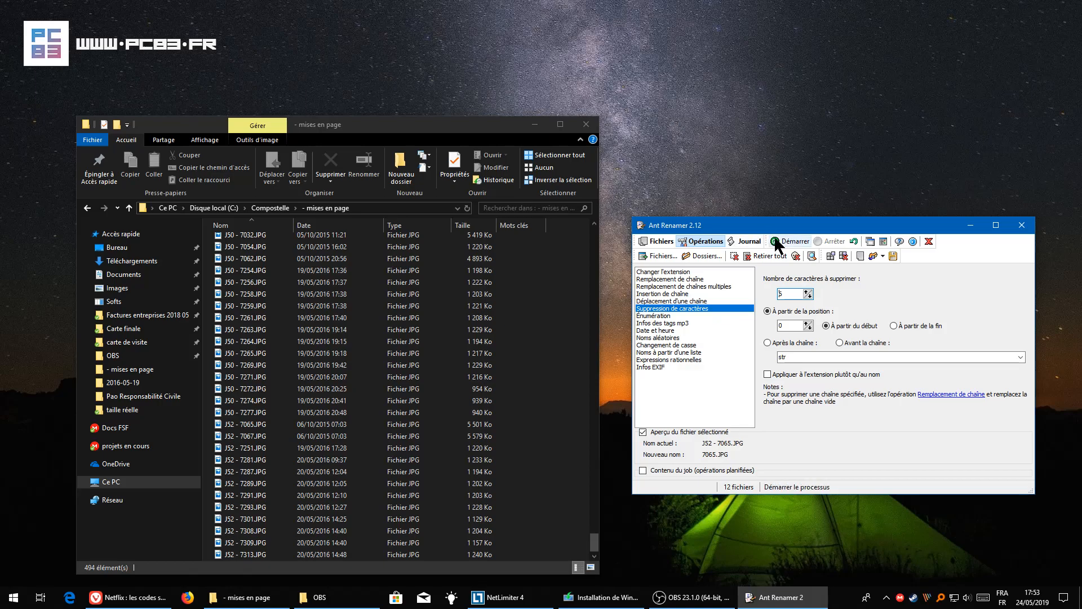
pyautogui.scroll(20, 577, 363)
pyautogui.click(559, 360)
pyautogui.scroll(15, 560, 360)
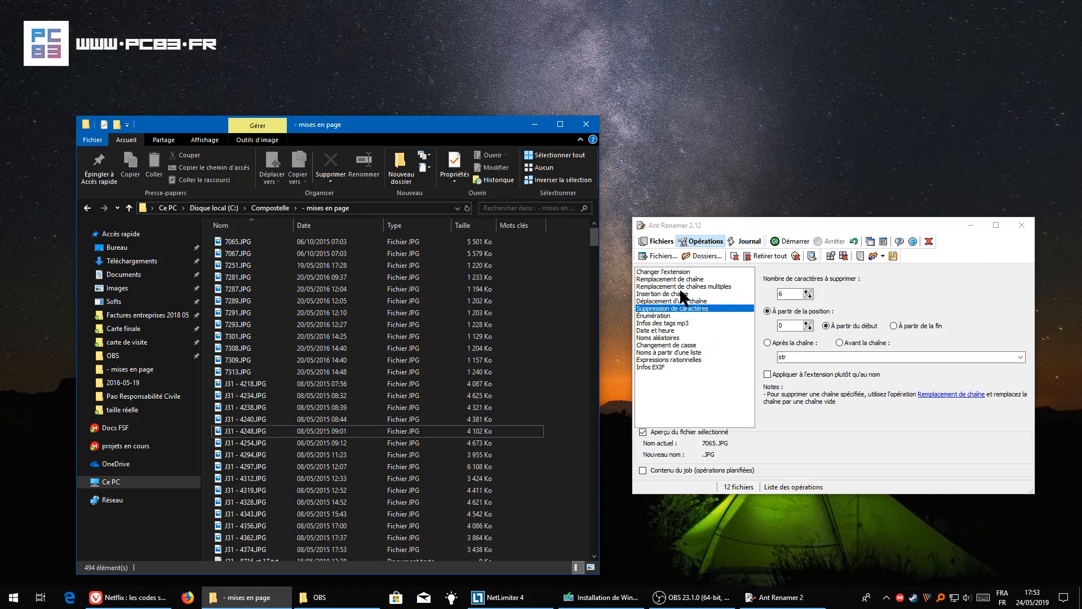
# Change the extension of the listed photos to .jpg (Changer l'extension), run the renaming and check the files in the folder
pyautogui.click(677, 273)
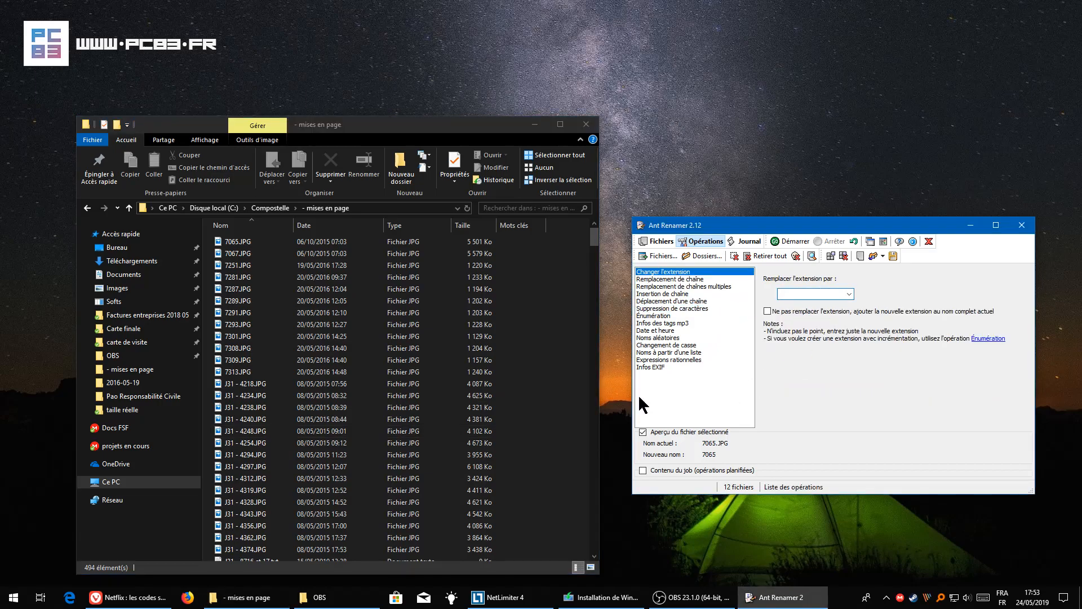
pyautogui.click(558, 276)
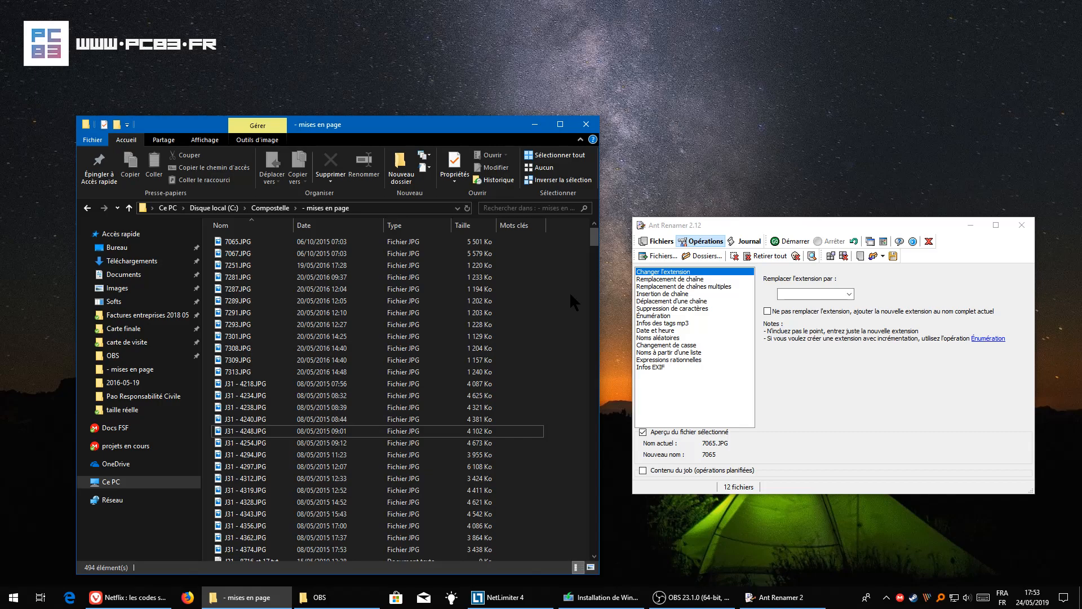
pyautogui.click(266, 242)
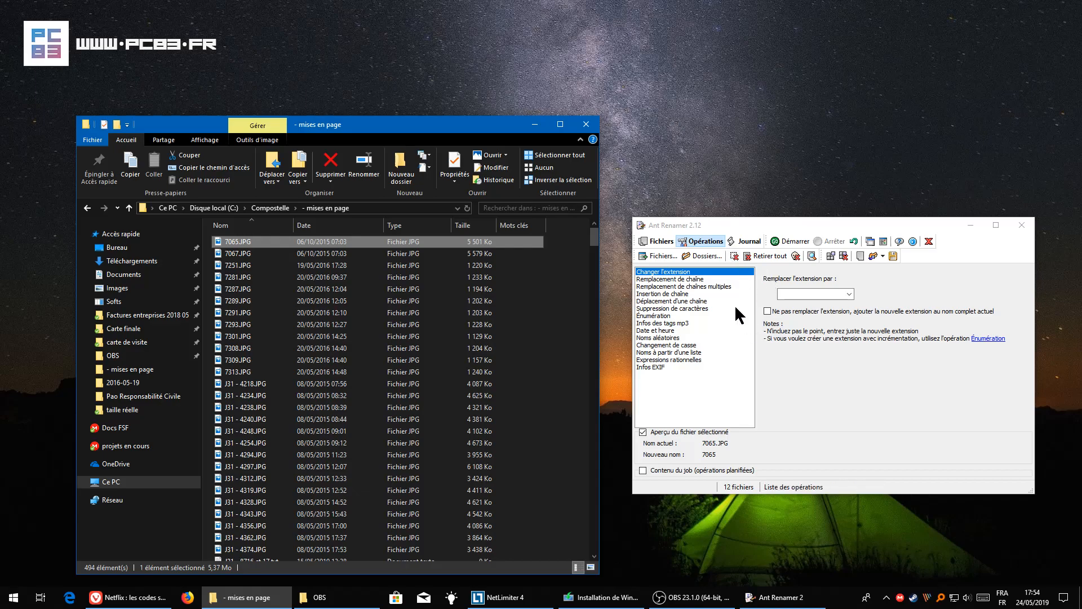
pyautogui.click(780, 284)
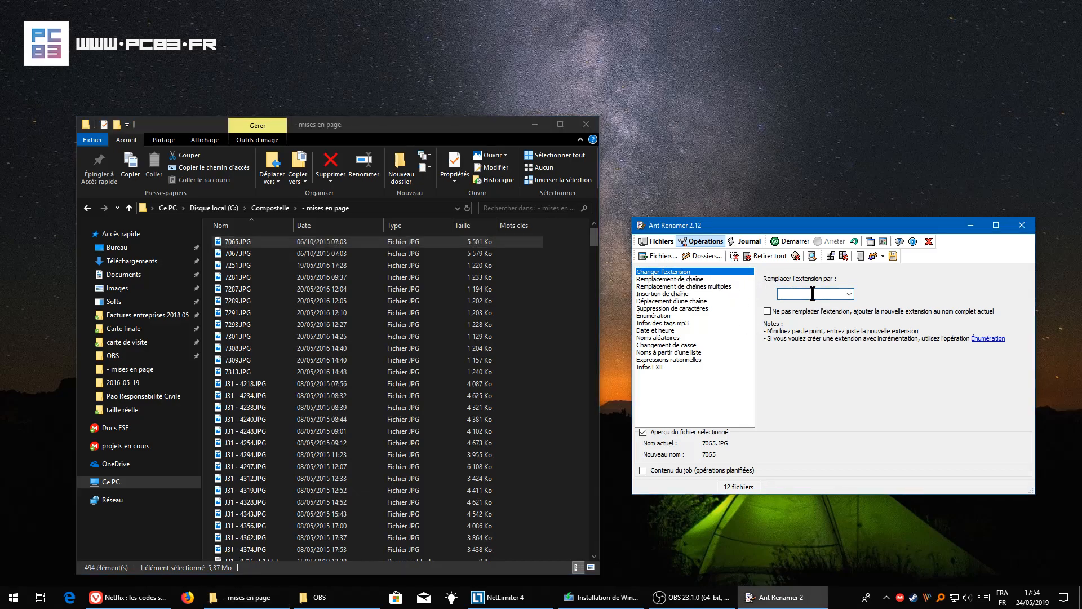
pyautogui.write('.jpg')
pyautogui.click(790, 241)
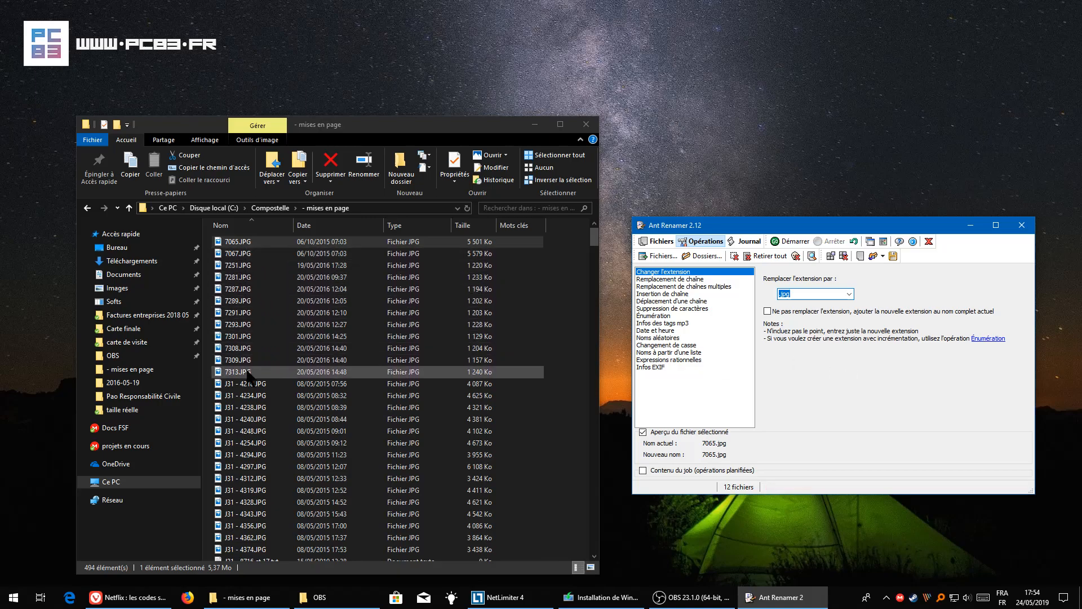
pyautogui.click(275, 208)
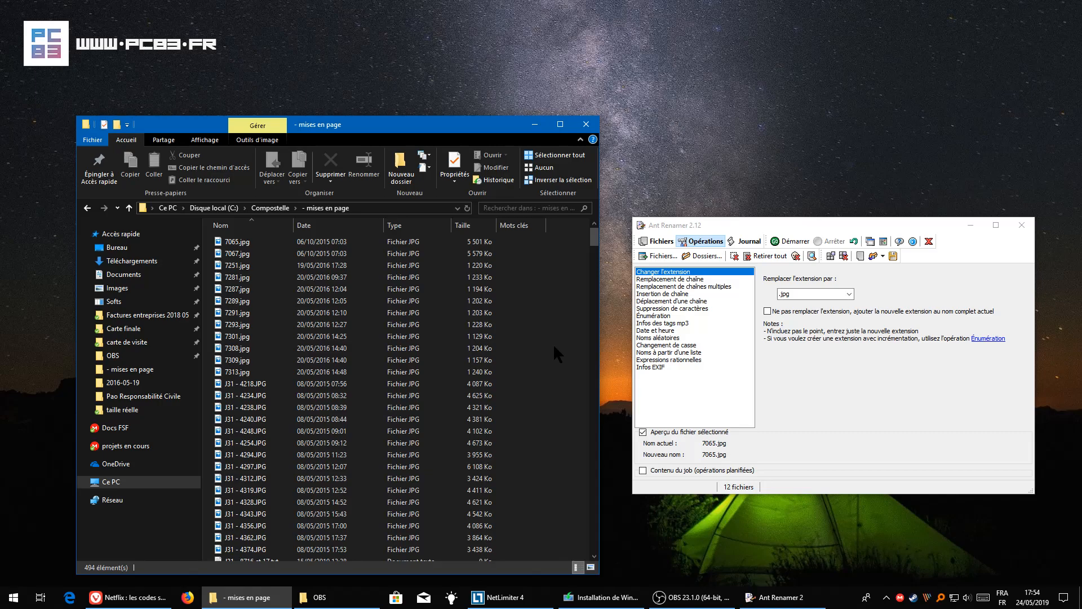
# Examine the Énumération and Date et heure operations, choosing last modification (Dernière modification) as the date to use
pyautogui.click(653, 315)
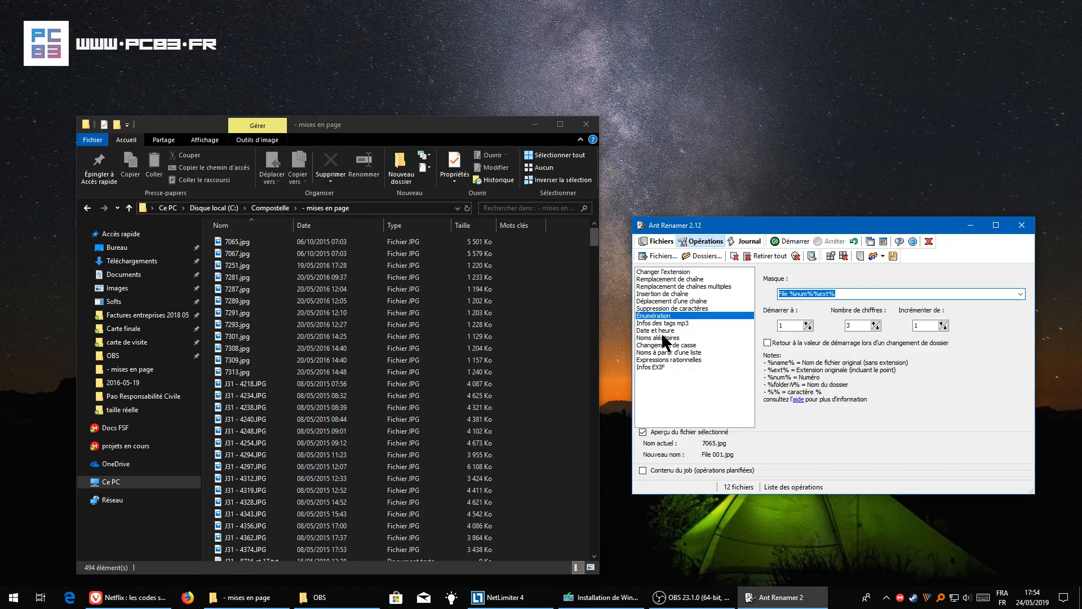
pyautogui.click(664, 330)
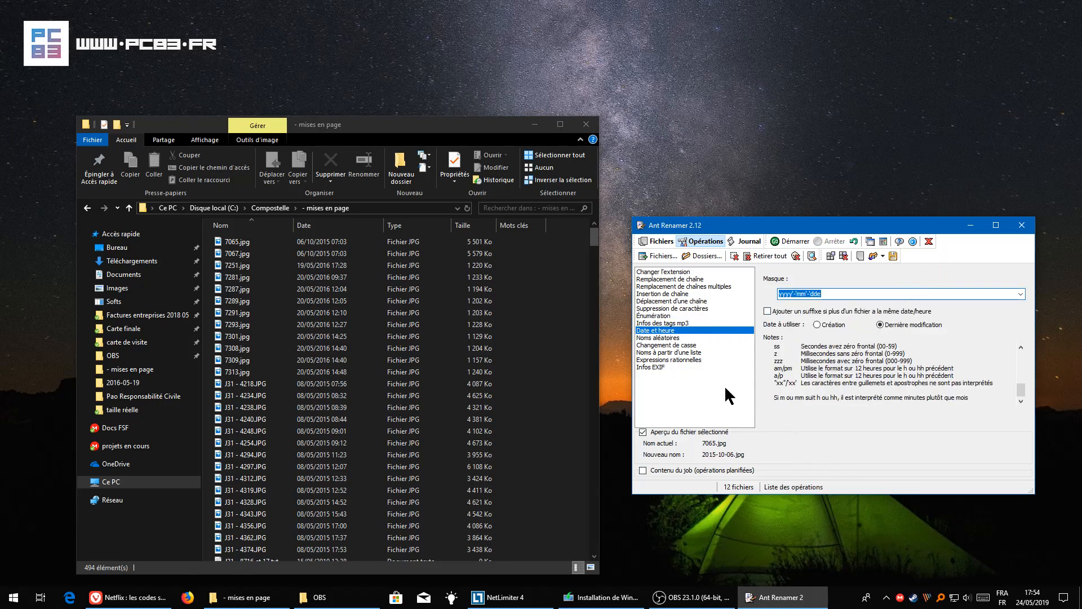
pyautogui.click(673, 286)
pyautogui.press('Down')
pyautogui.press('Down')
pyautogui.press('Down')
pyautogui.press('Down')
pyautogui.press('Down')
pyautogui.press('Down')
pyautogui.click(927, 325)
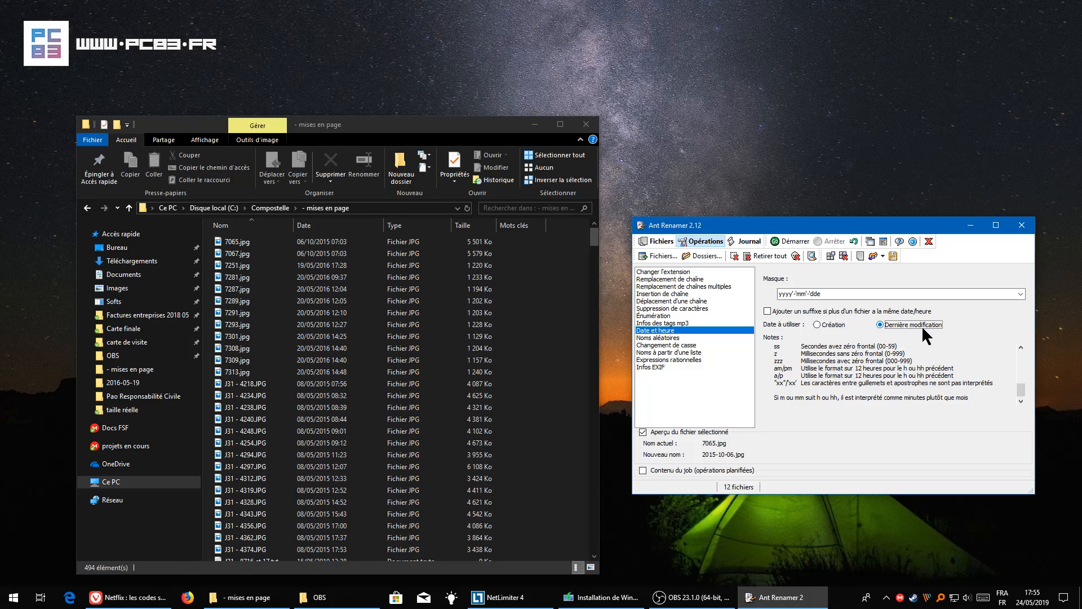
# Review the Énumération settings and select 7281.jpg in the list of files for the preview
pyautogui.click(650, 317)
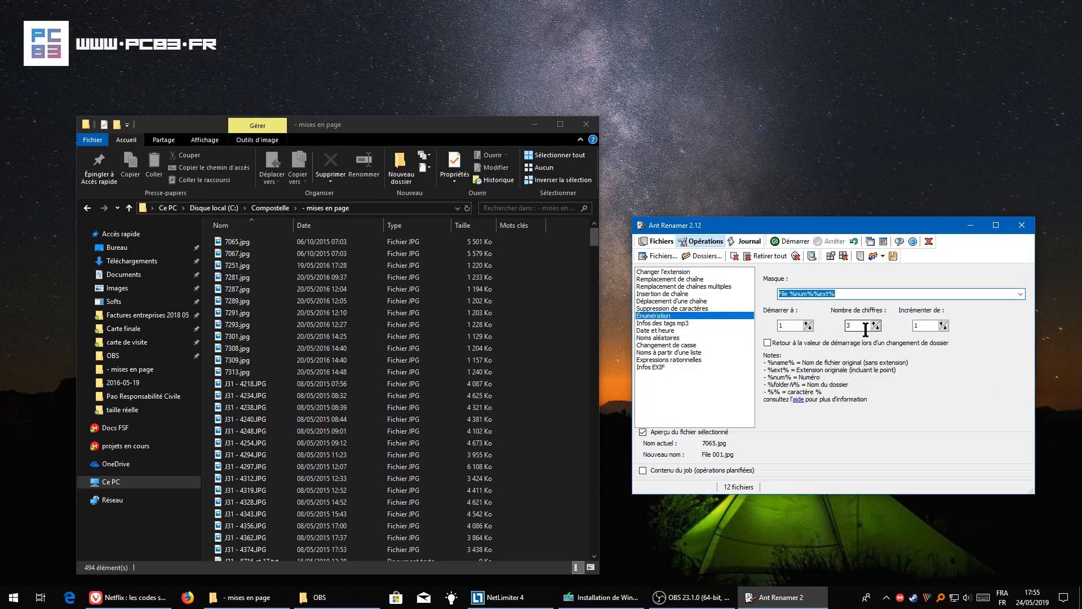
pyautogui.click(662, 239)
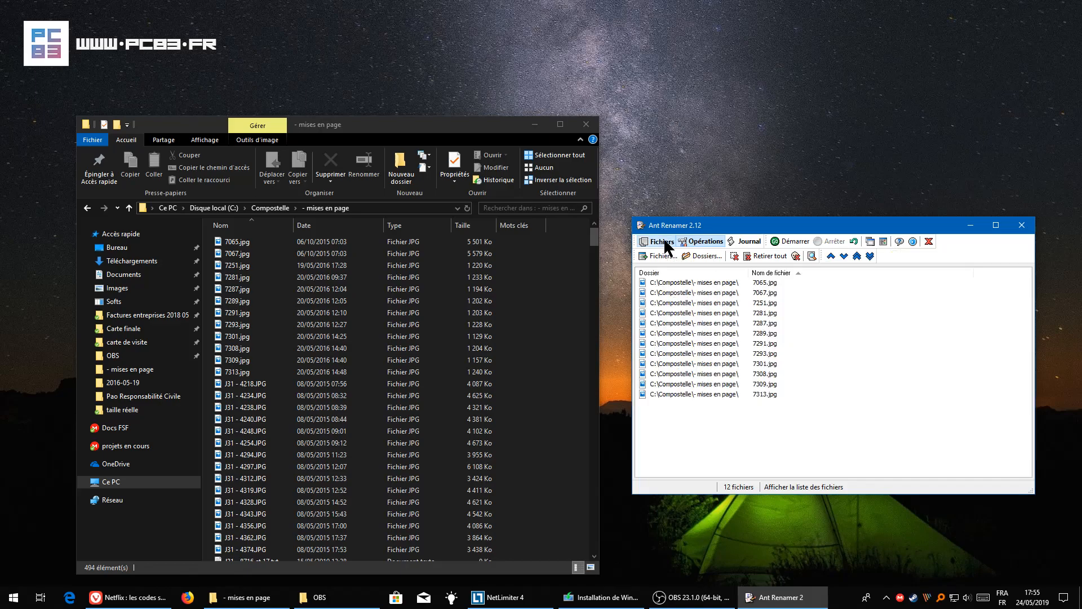
pyautogui.moveTo(759, 292); pyautogui.dragTo(759, 324)
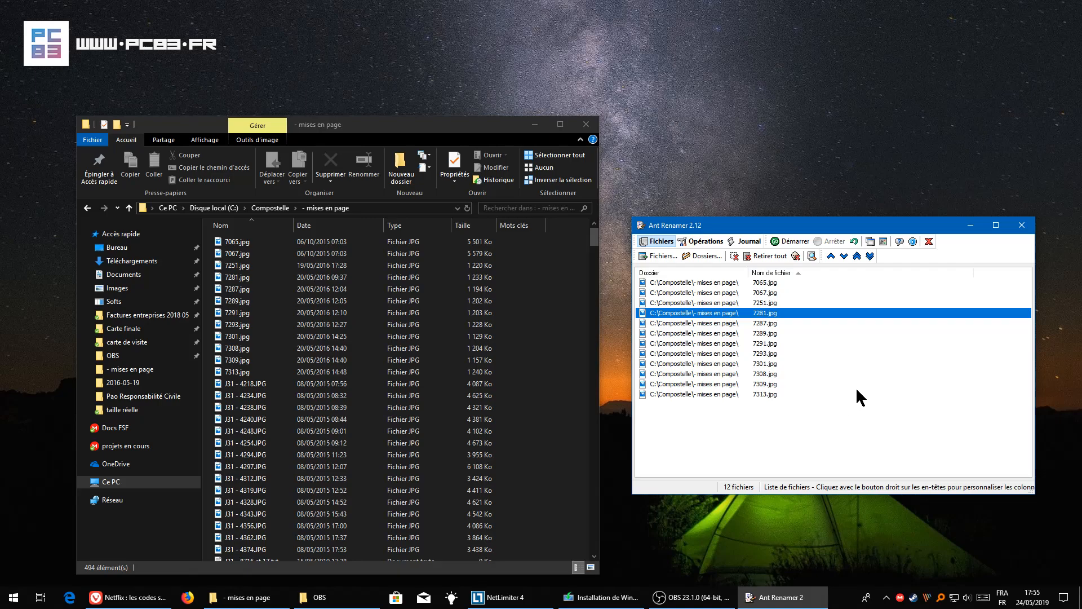
# Examine the Changement de casse, Expressions rationnelles and Infos EXIF operations with the selected photo's name preview
pyautogui.click(713, 243)
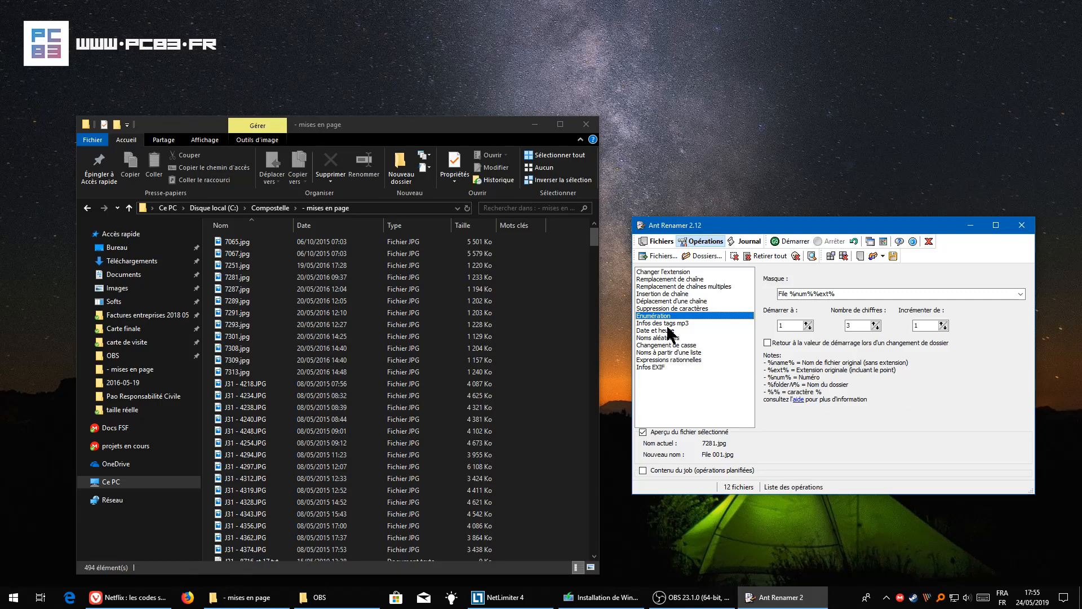
pyautogui.click(669, 353)
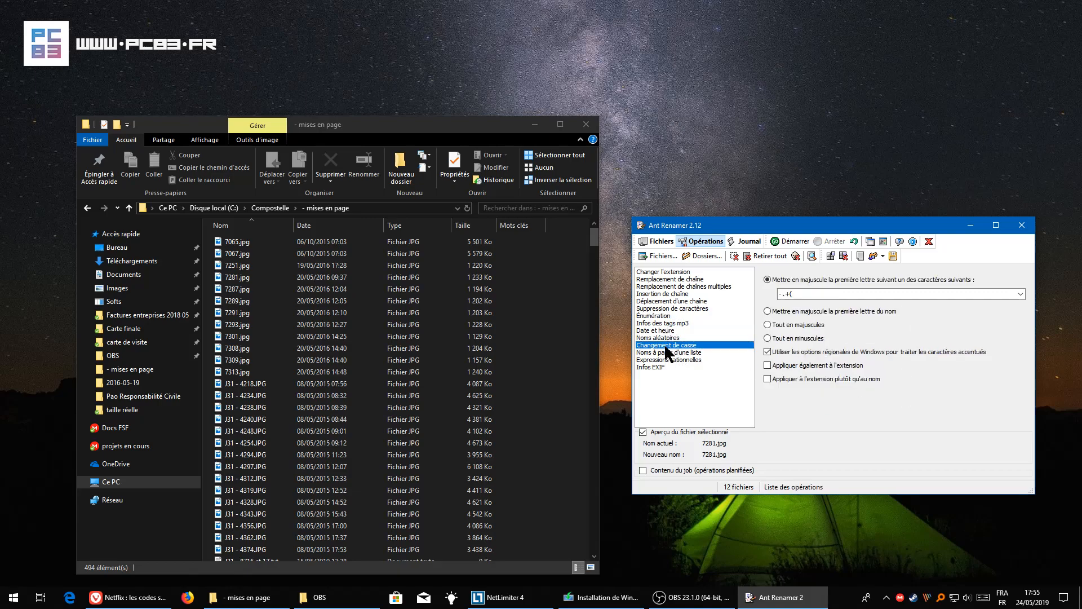
pyautogui.click(669, 359)
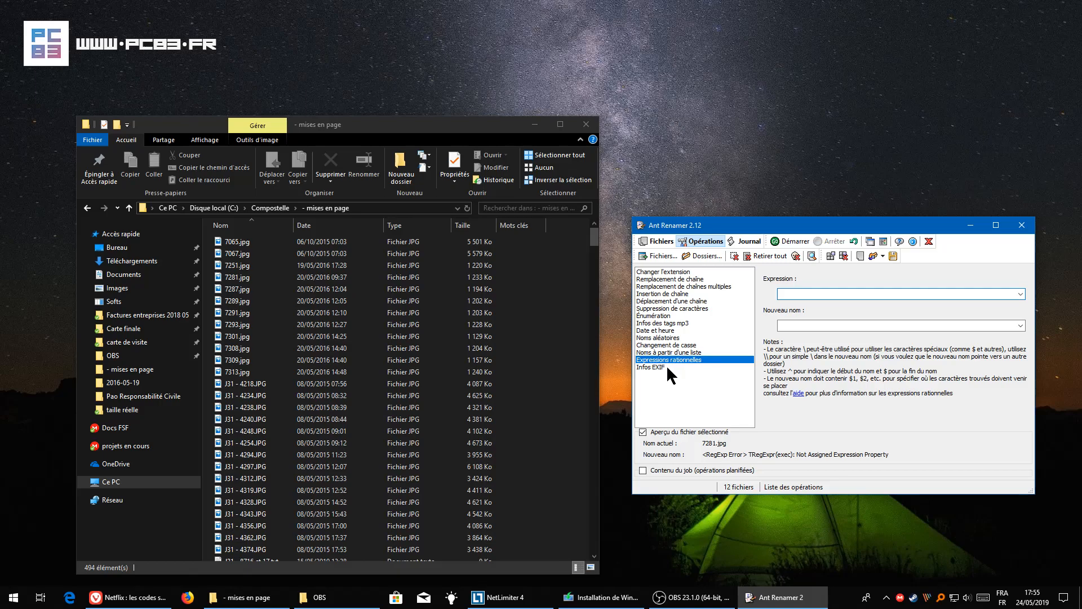
pyautogui.click(668, 368)
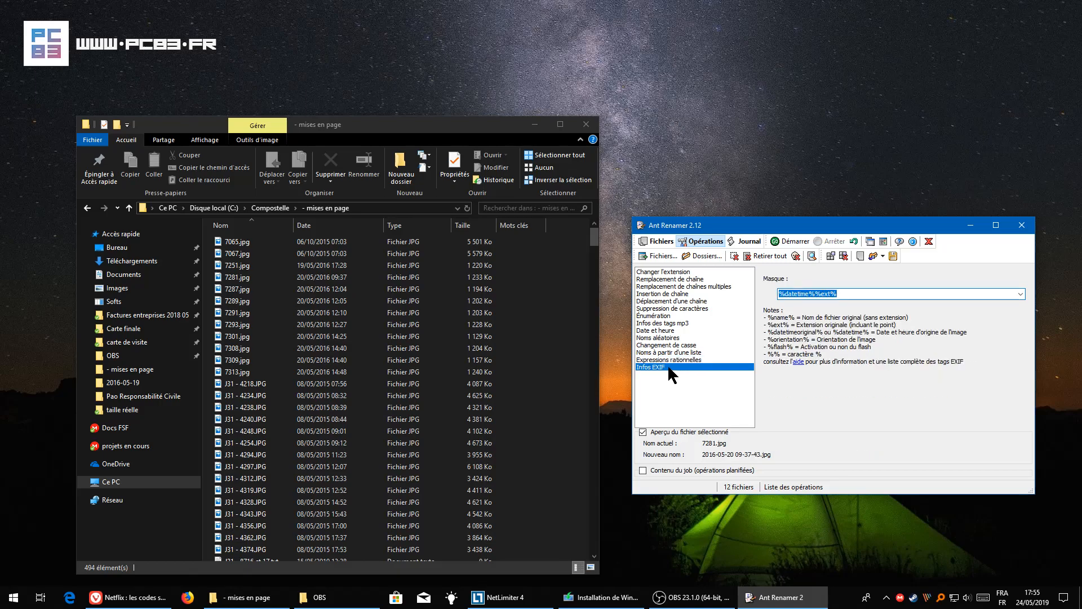